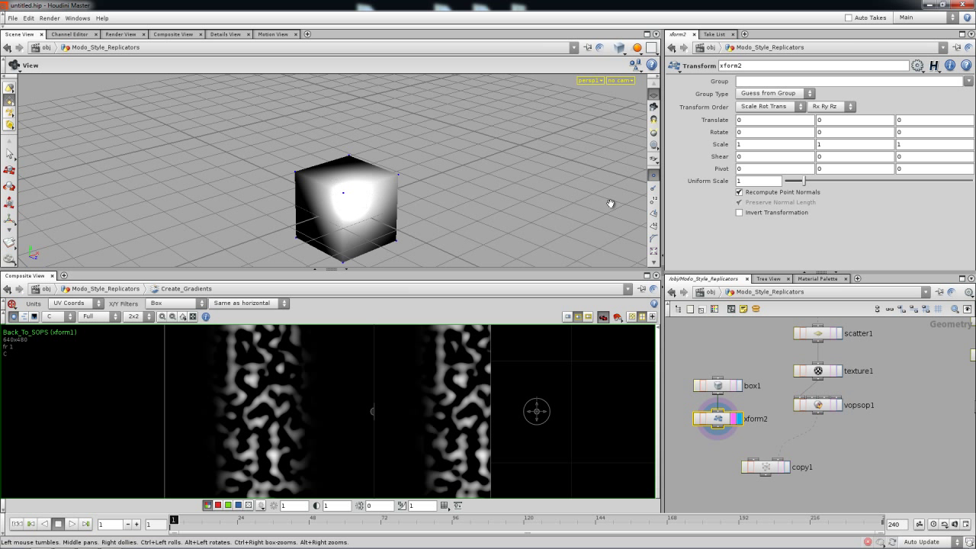
{"action": "left_click", "coordinate": [711, 182]}
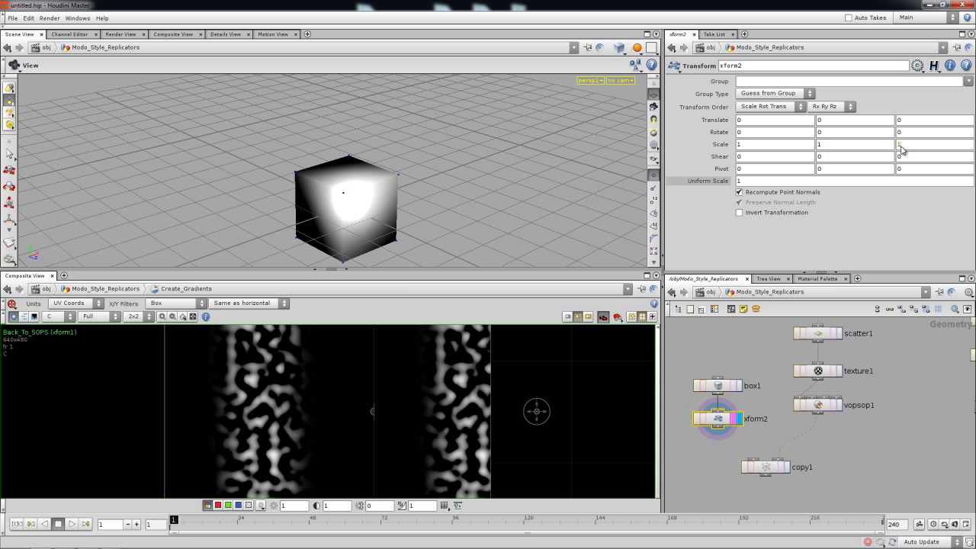
{"action": "left_click", "coordinate": [772, 373]}
{"action": "middle_click_drag", "start_coordinate": [763, 444], "coordinate": [771, 420]}
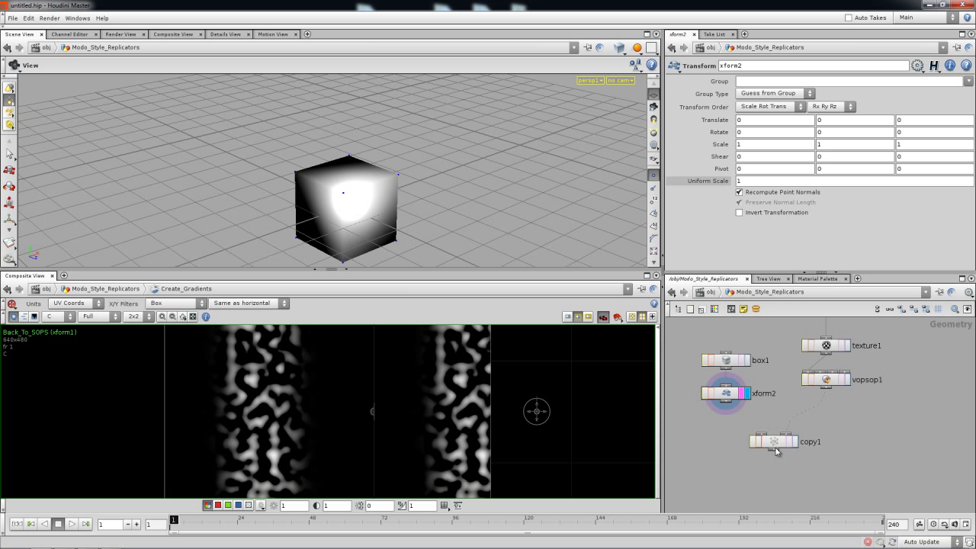
{"action": "left_click", "coordinate": [773, 444]}
{"action": "left_click_drag", "start_coordinate": [491, 211], "coordinate": [435, 203]}
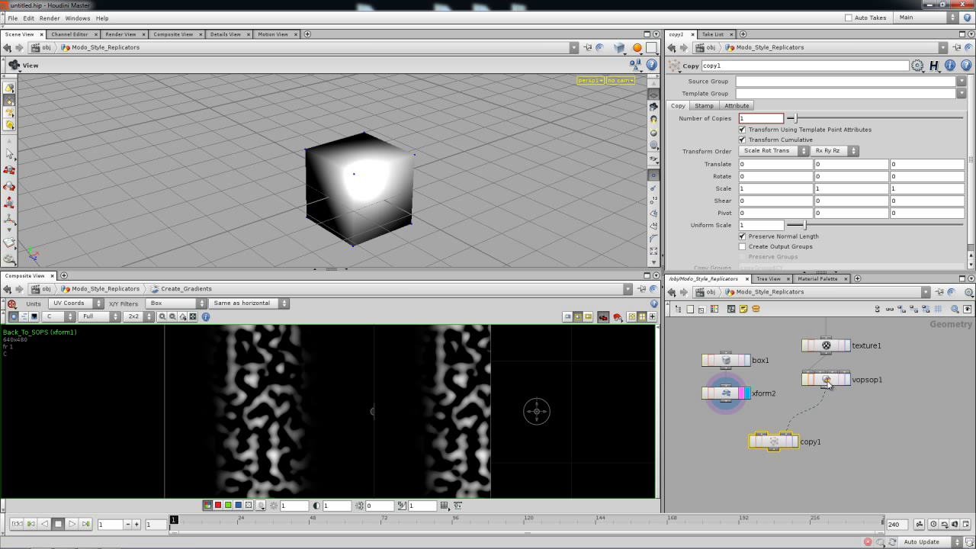
{"action": "left_click_drag", "start_coordinate": [829, 379], "coordinate": [828, 387]}
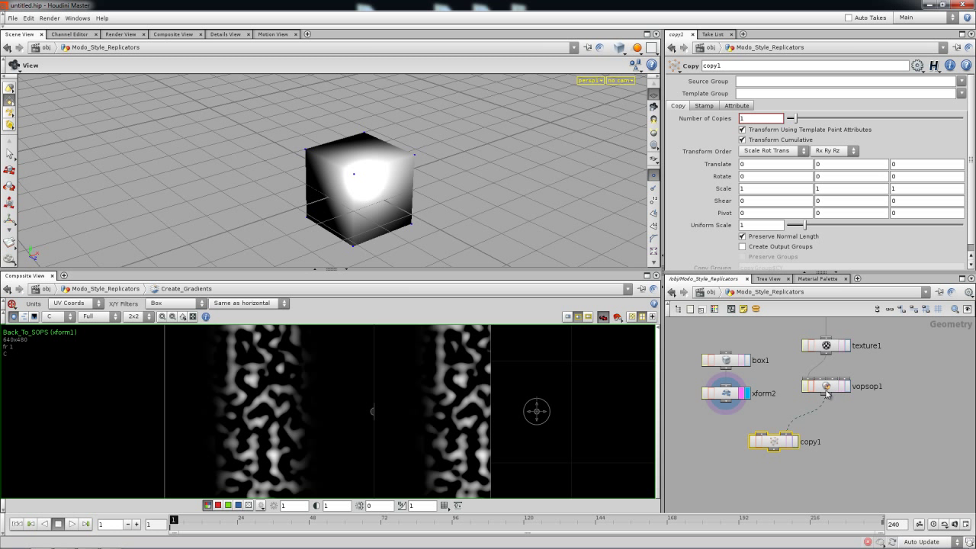
Step: Open the vopsop1 network and delete the unconnected floattovec2 node
{"action": "left_click", "coordinate": [821, 389]}
{"action": "scroll", "coordinate": [825, 389], "scroll_direction": "up", "scroll_amount": 1}
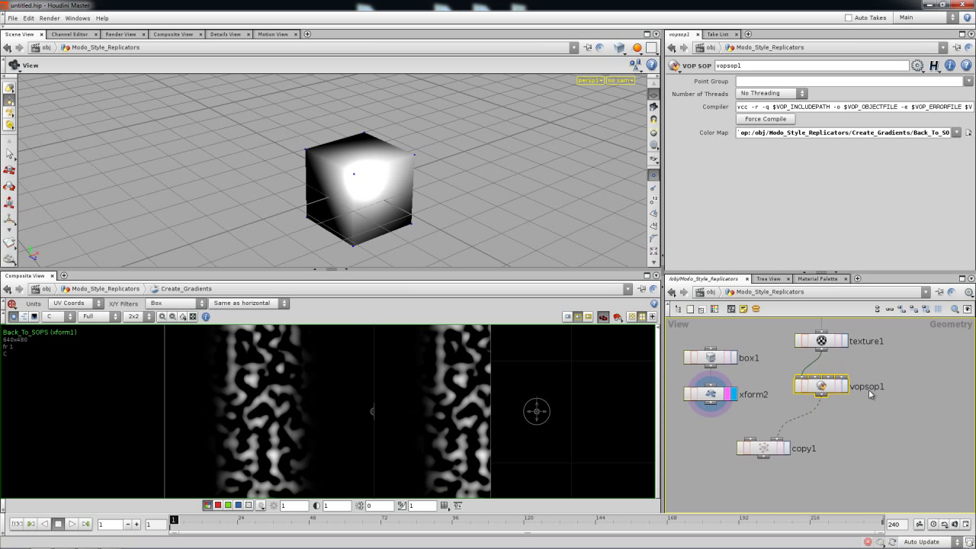
{"action": "double_click", "coordinate": [827, 389]}
{"action": "scroll", "coordinate": [804, 415], "scroll_direction": "down", "scroll_amount": 3}
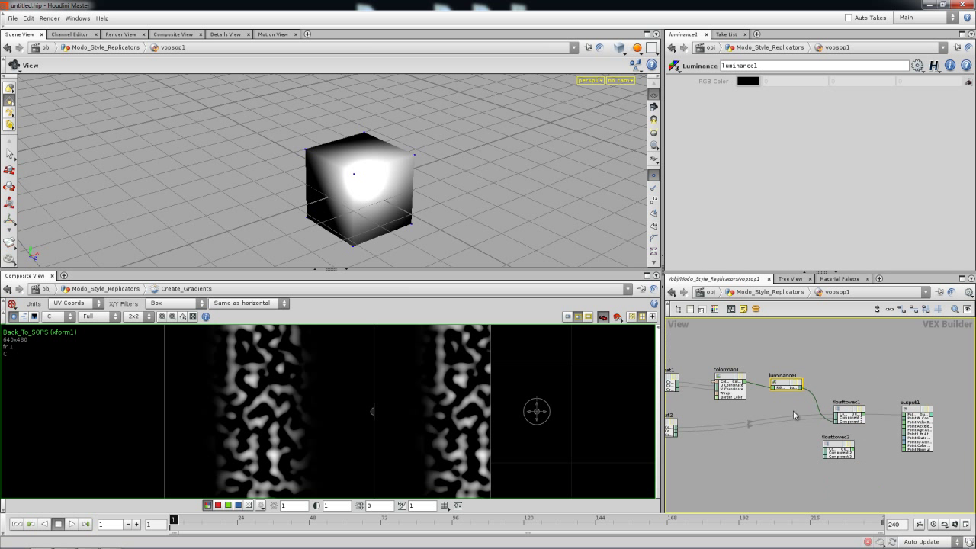
{"action": "left_click", "coordinate": [833, 432]}
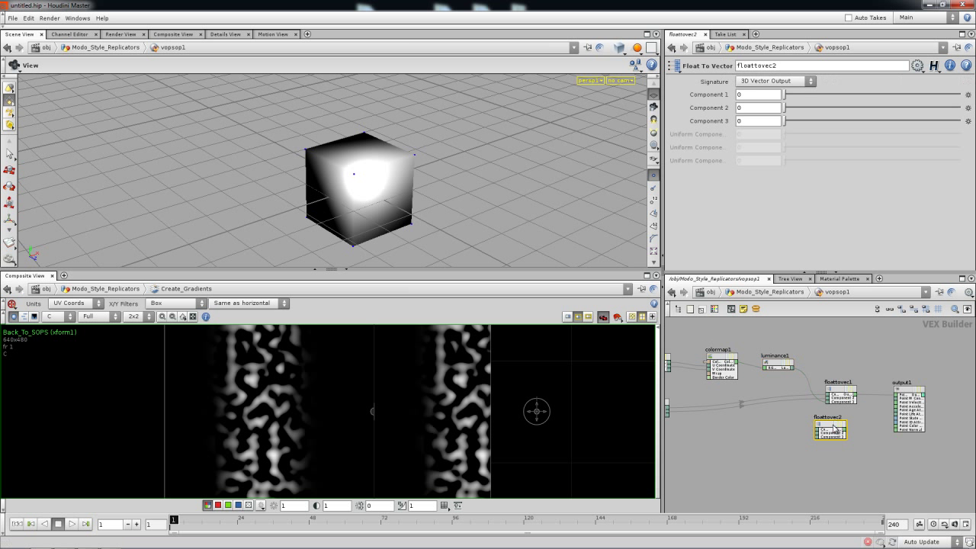
{"action": "key", "text": "Delete"}
{"action": "key", "text": "h"}
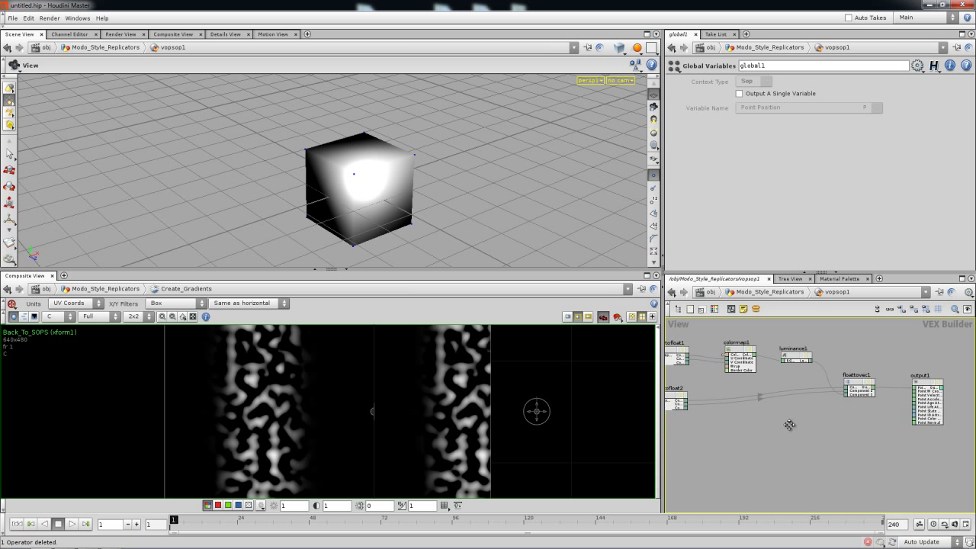
{"action": "key", "text": "ctrl+b"}
{"action": "middle_click_drag", "start_coordinate": [520, 416], "coordinate": [553, 420]}
{"action": "right_click_drag", "start_coordinate": [554, 420], "coordinate": [523, 344]}
{"action": "middle_click_drag", "start_coordinate": [460, 318], "coordinate": [453, 334]}
{"action": "scroll", "coordinate": [453, 333], "scroll_direction": "up", "scroll_amount": 4}
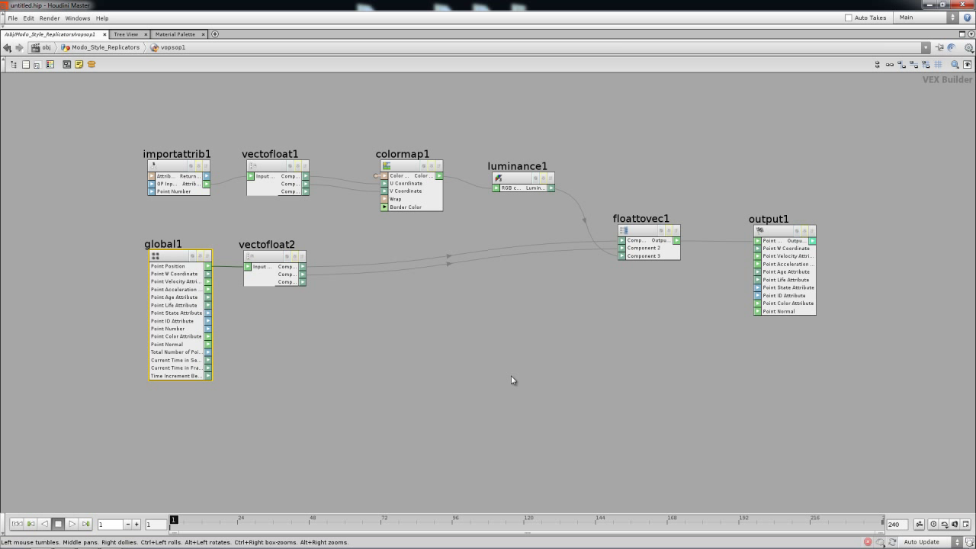
{"action": "key", "text": "Tab"}
{"action": "mouse_move", "coordinate": [492, 331]}
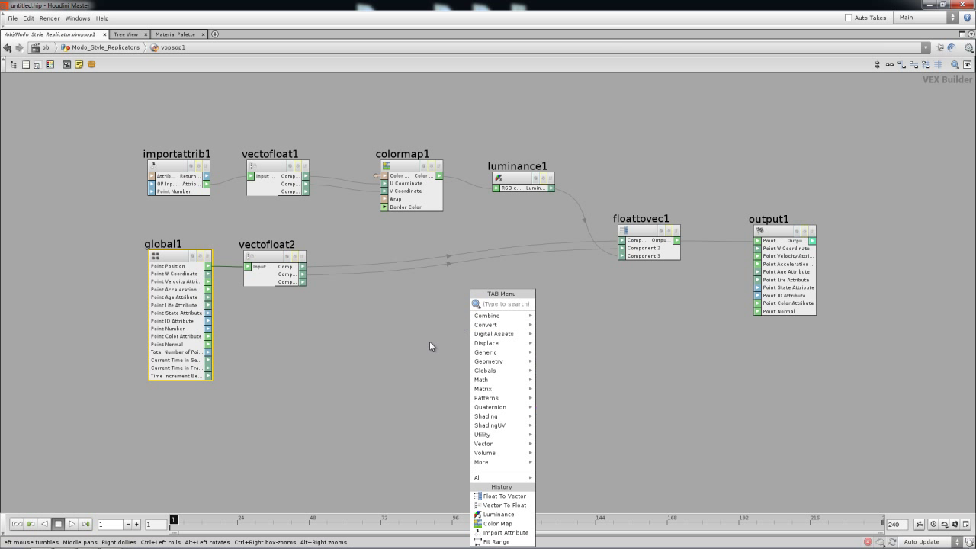
{"action": "left_click", "coordinate": [429, 342]}
{"action": "key", "text": "d"}
{"action": "left_click", "coordinate": [547, 425]}
{"action": "left_click", "coordinate": [546, 421]}
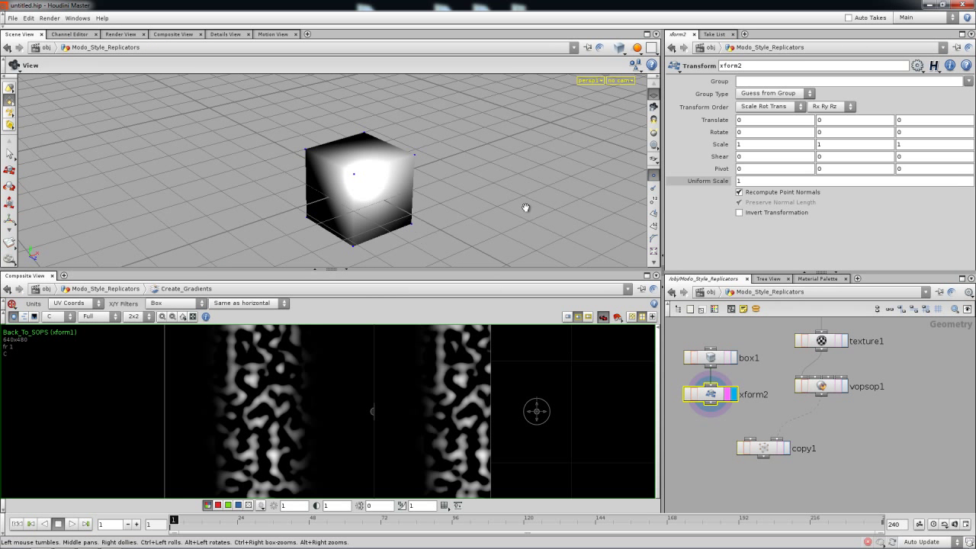
Step: Display the vopsop1 node's displaced points in the 3D scene
{"action": "left_click", "coordinate": [841, 386]}
{"action": "left_click", "coordinate": [822, 386]}
{"action": "left_click_drag", "start_coordinate": [457, 229], "coordinate": [398, 139]}
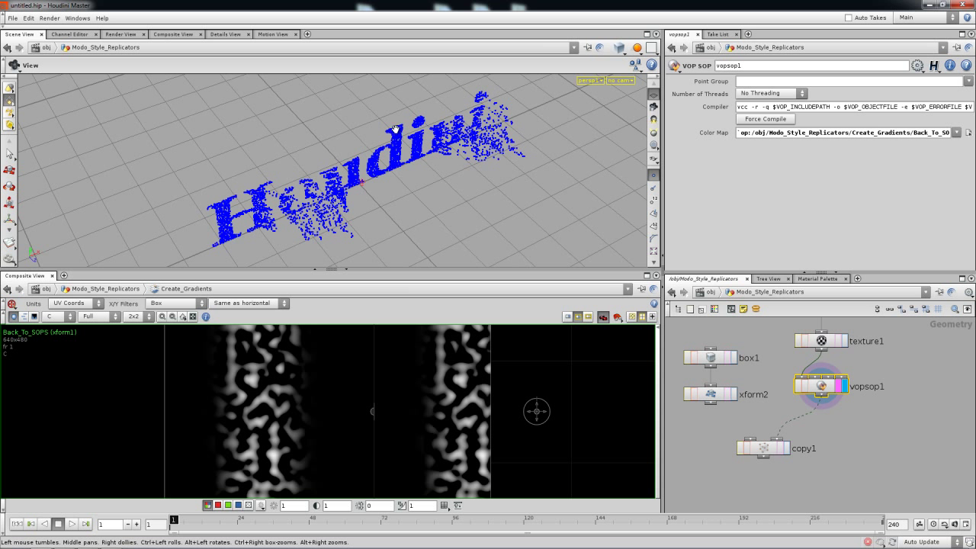
{"action": "left_click_drag", "start_coordinate": [389, 197], "coordinate": [463, 210]}
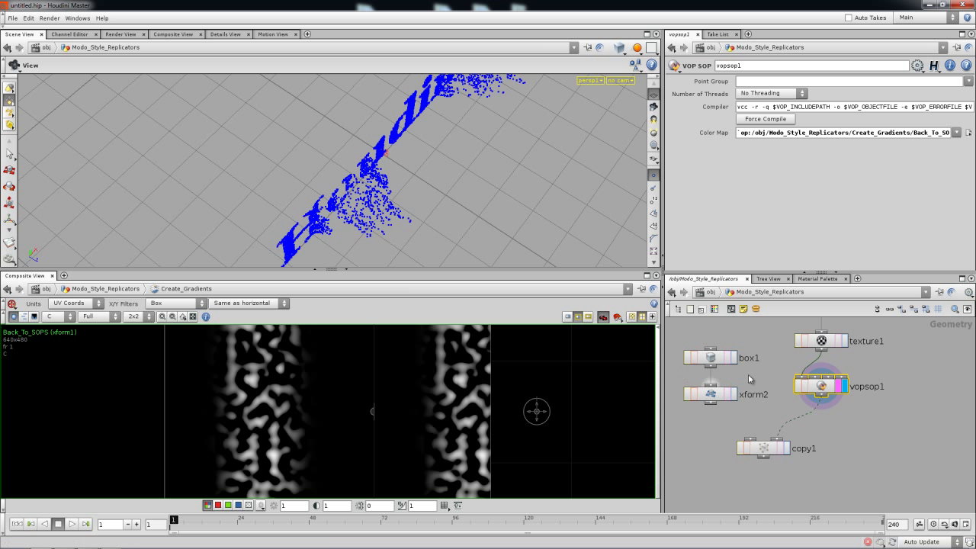
Step: Reopen the vopsop1 network full screen and add a Distance node below floattovec1
{"action": "double_click", "coordinate": [829, 387]}
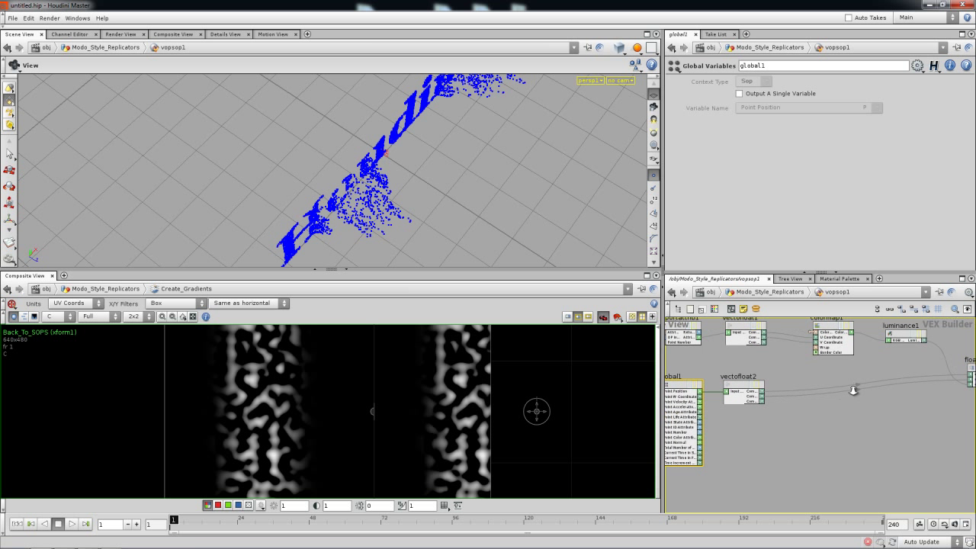
{"action": "key", "text": "ctrl+b"}
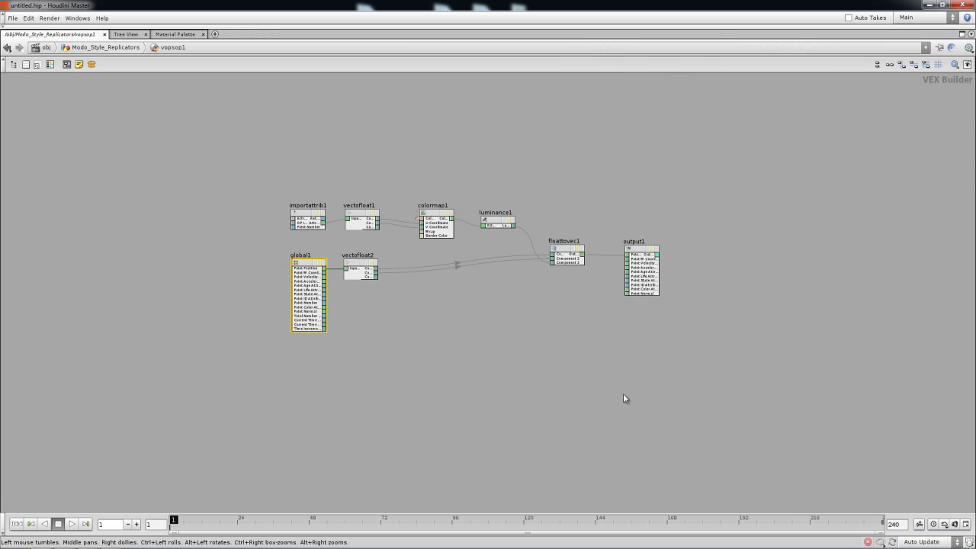
{"action": "scroll", "coordinate": [489, 315], "scroll_direction": "up", "scroll_amount": 3}
{"action": "key", "text": "Tab"}
{"action": "type", "text": "di"}
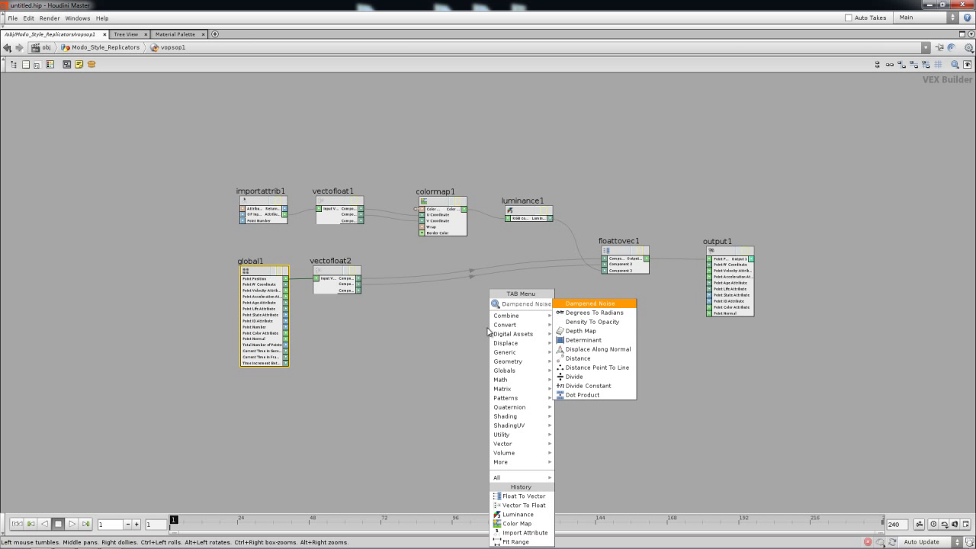
{"action": "type", "text": "splace Along"}
{"action": "key", "text": "Return"}
{"action": "left_click_drag", "start_coordinate": [550, 344], "coordinate": [601, 354]}
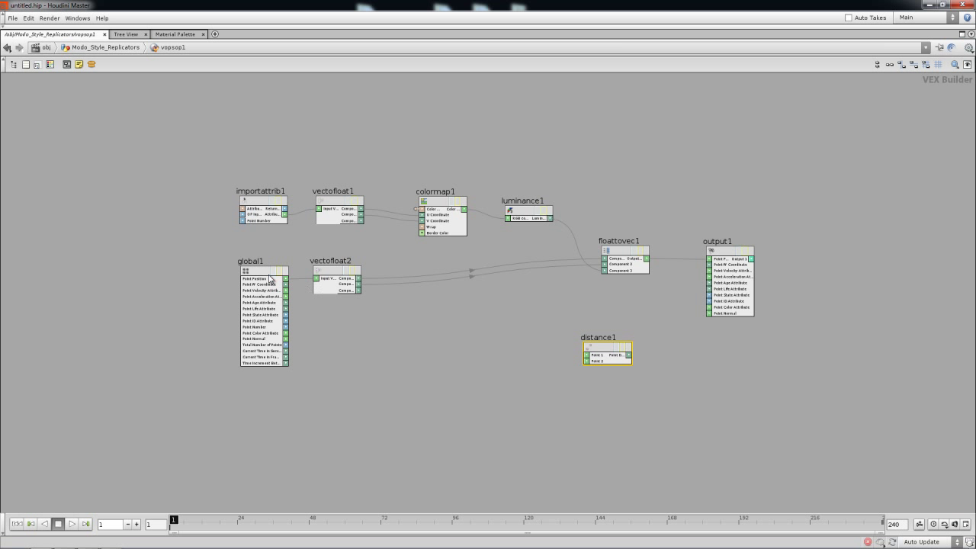
Step: Shift global1 slightly down and connect its Point Position output to the Point 1 input of distance1
{"action": "left_click_drag", "start_coordinate": [269, 279], "coordinate": [270, 301]}
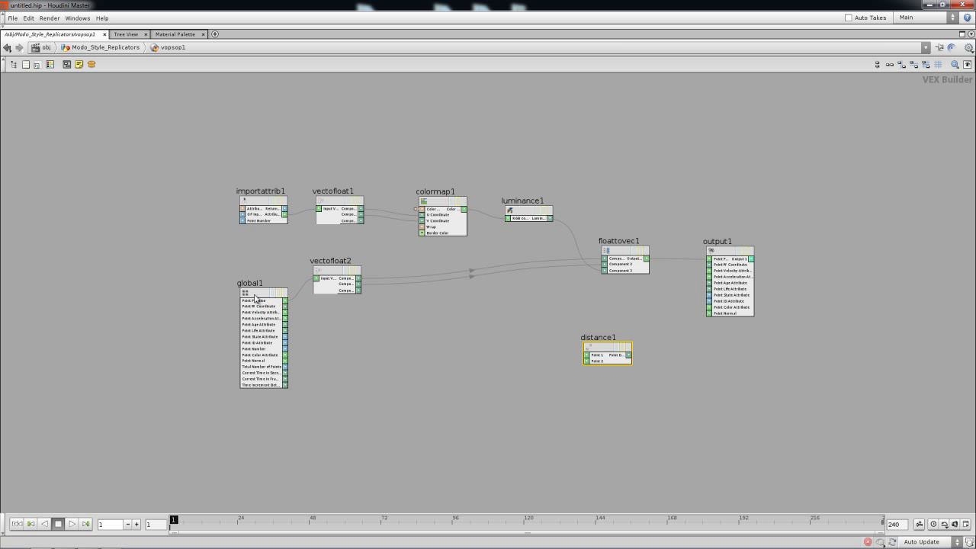
{"action": "scroll", "coordinate": [285, 300], "scroll_direction": "up", "scroll_amount": 5}
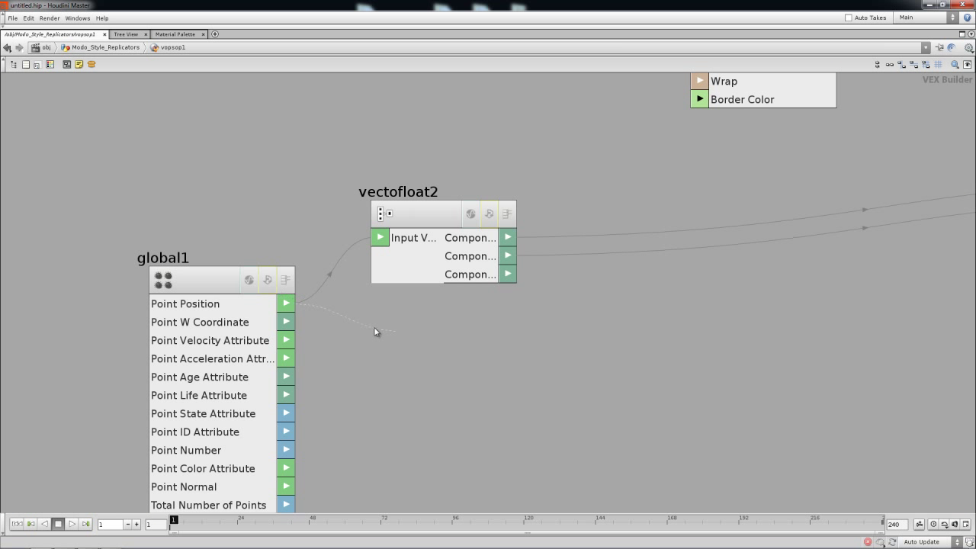
{"action": "scroll", "coordinate": [489, 356], "scroll_direction": "down", "scroll_amount": 5}
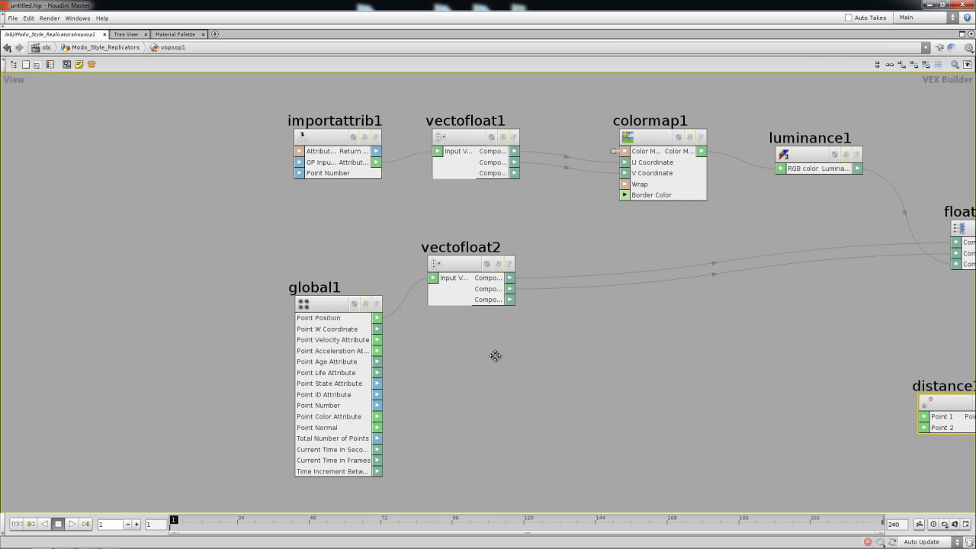
{"action": "left_click", "coordinate": [799, 409]}
{"action": "left_click_drag", "start_coordinate": [816, 398], "coordinate": [855, 407]}
{"action": "middle_click_drag", "start_coordinate": [870, 402], "coordinate": [802, 391]}
{"action": "left_click_drag", "start_coordinate": [802, 392], "coordinate": [827, 392]}
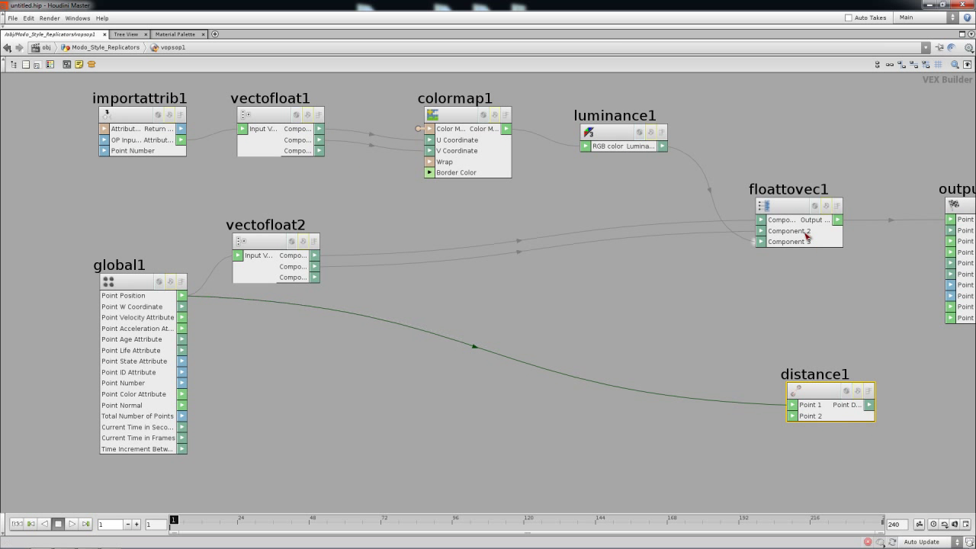
Step: Connect the output of floattovec1 to the Point 2 input of distance1
{"action": "left_click", "coordinate": [785, 211]}
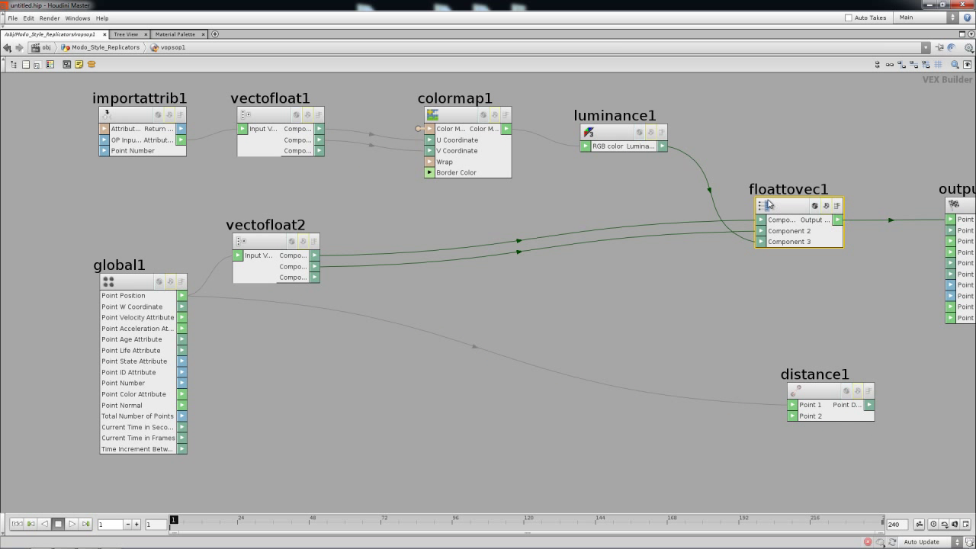
{"action": "left_click", "coordinate": [837, 219]}
{"action": "left_click", "coordinate": [789, 419]}
{"action": "left_click_drag", "start_coordinate": [825, 395], "coordinate": [868, 399]}
{"action": "middle_click_drag", "start_coordinate": [869, 400], "coordinate": [749, 394]}
{"action": "left_click_drag", "start_coordinate": [750, 395], "coordinate": [792, 396]}
{"action": "middle_click_drag", "start_coordinate": [793, 396], "coordinate": [752, 394]}
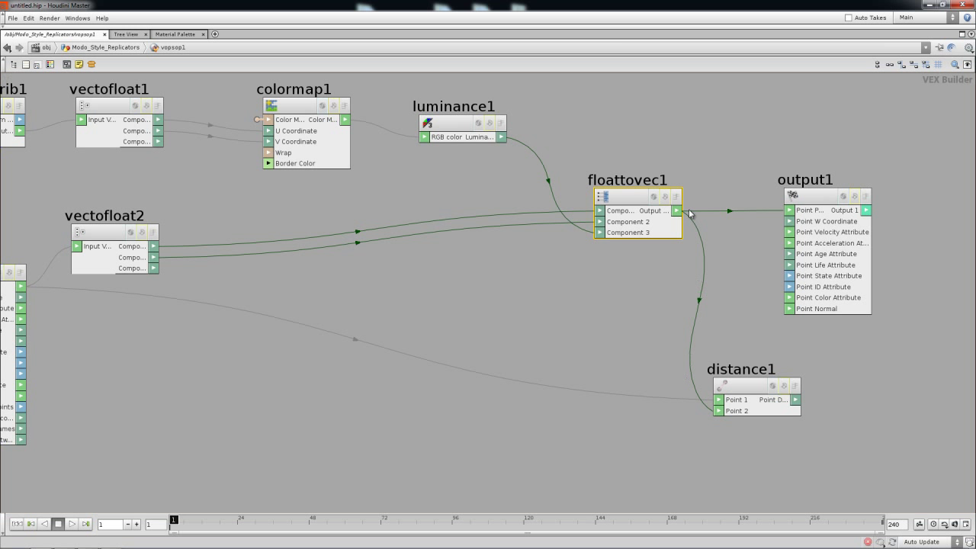
Step: Add an Add Attribute node beside distance1 and feed the distance output into its Attribute Value input
{"action": "key", "text": "h"}
{"action": "left_click", "coordinate": [568, 192]}
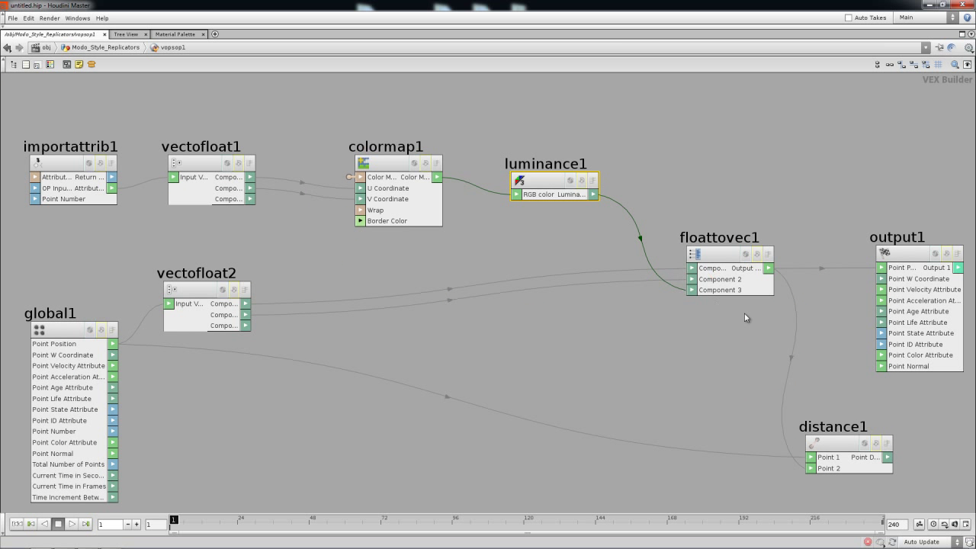
{"action": "middle_click_drag", "start_coordinate": [752, 387], "coordinate": [580, 344]}
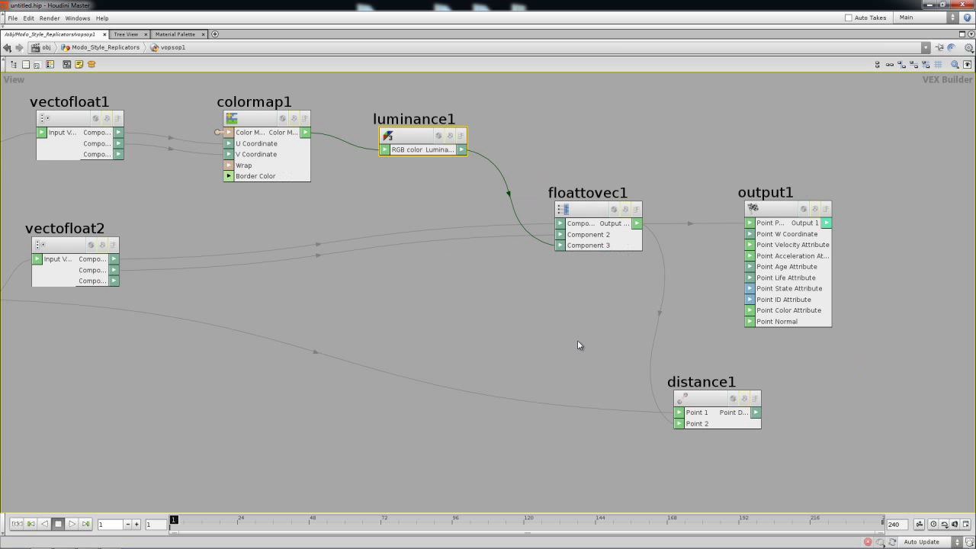
{"action": "key", "text": "Tab"}
{"action": "mouse_move", "coordinate": [820, 357]}
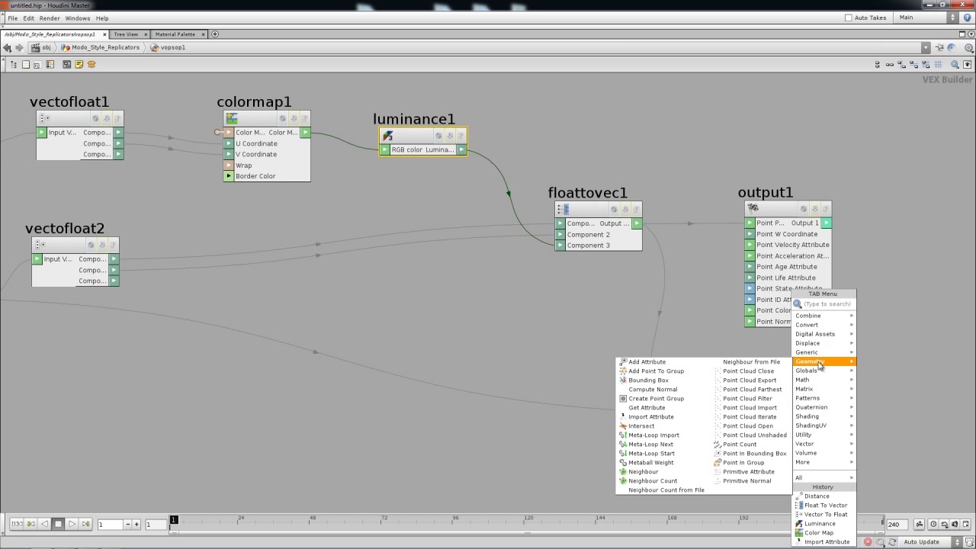
{"action": "left_click", "coordinate": [677, 362]}
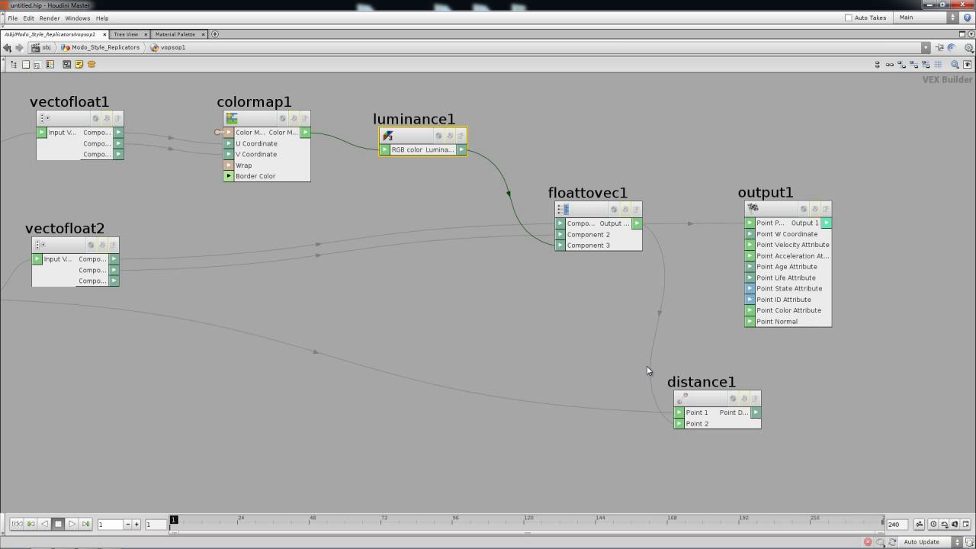
{"action": "left_click", "coordinate": [828, 415]}
{"action": "left_click_drag", "start_coordinate": [756, 412], "coordinate": [815, 427]}
{"action": "middle_click_drag", "start_coordinate": [808, 371], "coordinate": [783, 368]}
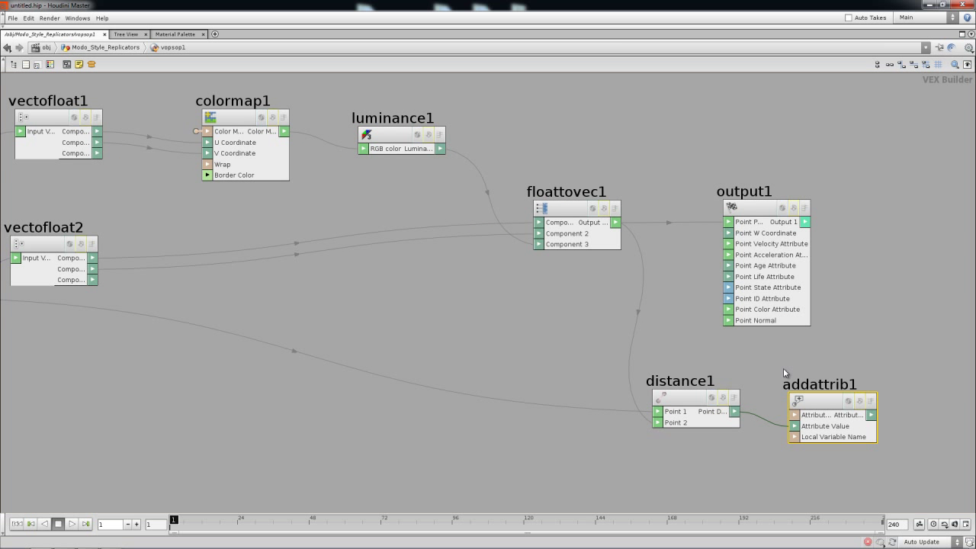
Step: Set the Add Attribute node's attribute name to rescale and move the node slightly into line with distance1
{"action": "key", "text": "p"}
{"action": "double_click", "coordinate": [726, 113]}
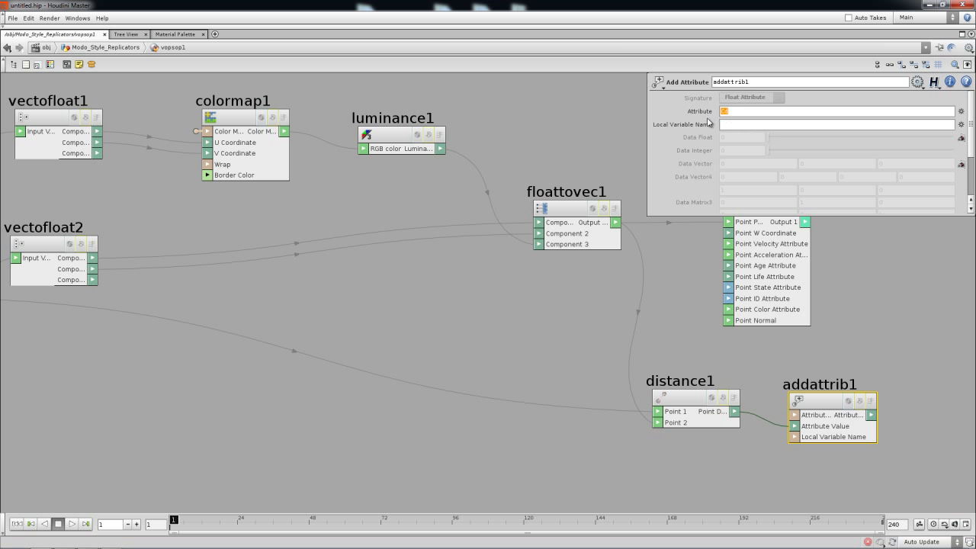
{"action": "key", "text": "Return"}
{"action": "left_click_drag", "start_coordinate": [815, 396], "coordinate": [823, 393]}
{"action": "left_click", "coordinate": [779, 363]}
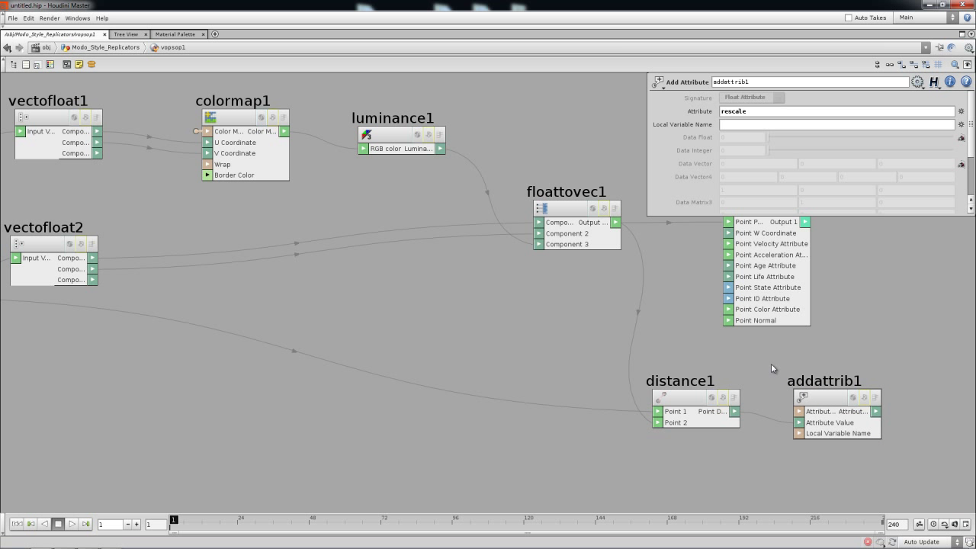
Step: Restore the split layout, return to the Modo_Style_Replicators network and hide the parameter overlay covering the nodes
{"action": "key", "text": "ctrl+b"}
{"action": "key", "text": "u"}
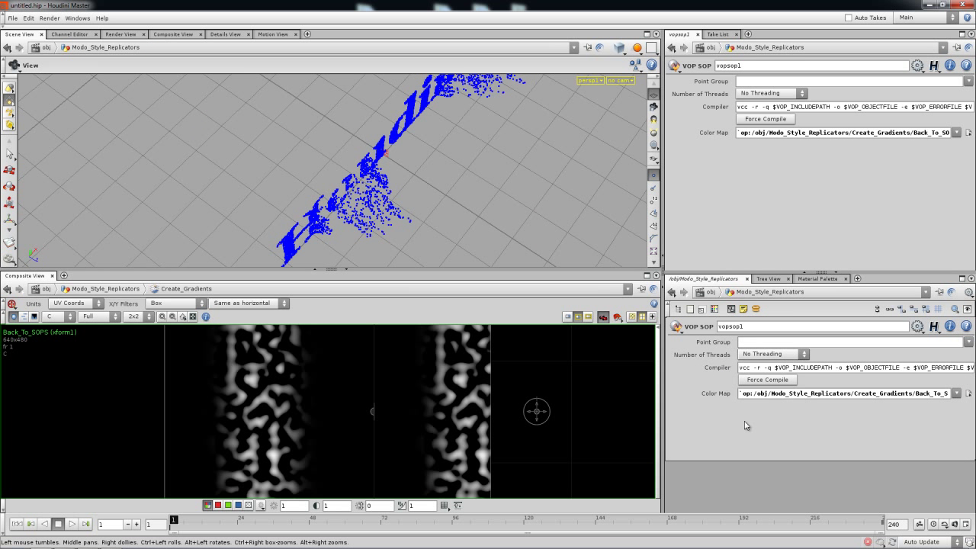
{"action": "key", "text": "p"}
Step: Enable Stamp Inputs on the copy1 node and name its first stamp variable scale
{"action": "middle_click_drag", "start_coordinate": [819, 385], "coordinate": [843, 455]}
{"action": "left_click", "coordinate": [766, 450]}
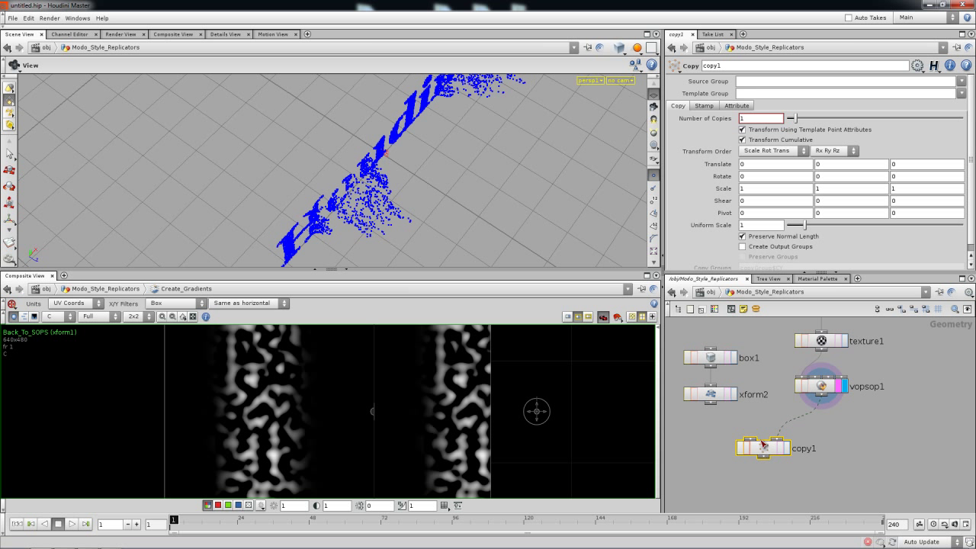
{"action": "left_click", "coordinate": [703, 107]}
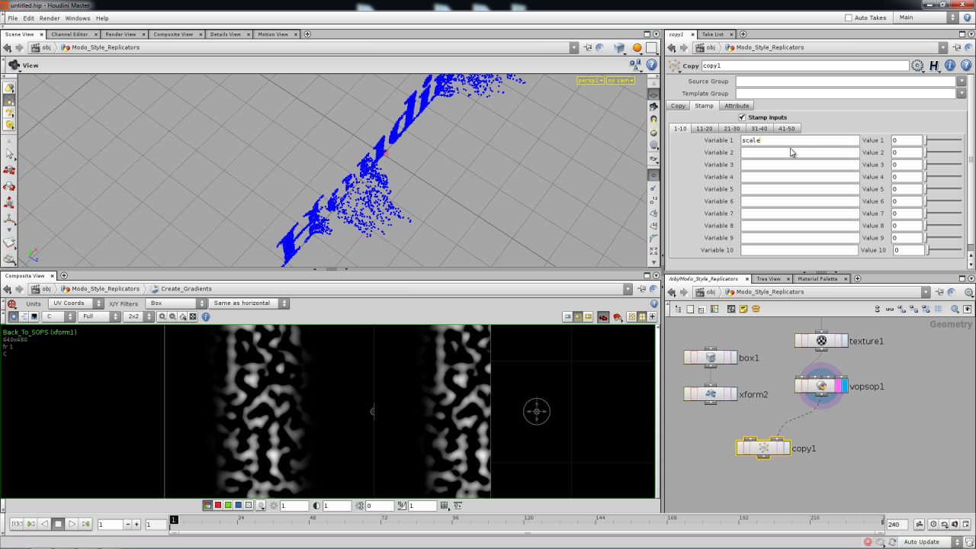
{"action": "double_click", "coordinate": [742, 143]}
{"action": "left_click", "coordinate": [903, 145]}
Step: Check the node information of vopsop1 for its point attributes and go back to copy1's stamp settings
{"action": "left_click", "coordinate": [821, 386]}
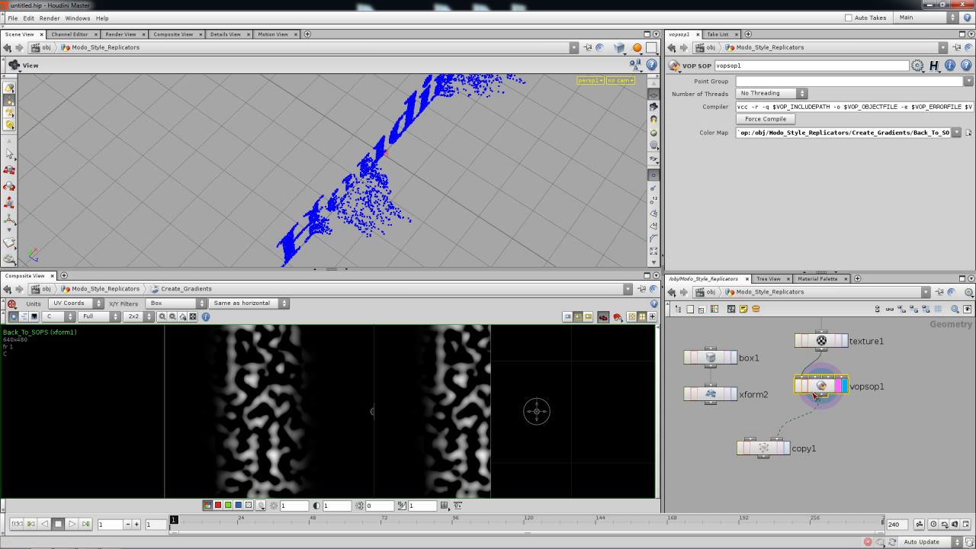
{"action": "middle_click", "coordinate": [824, 389]}
{"action": "left_click", "coordinate": [765, 447]}
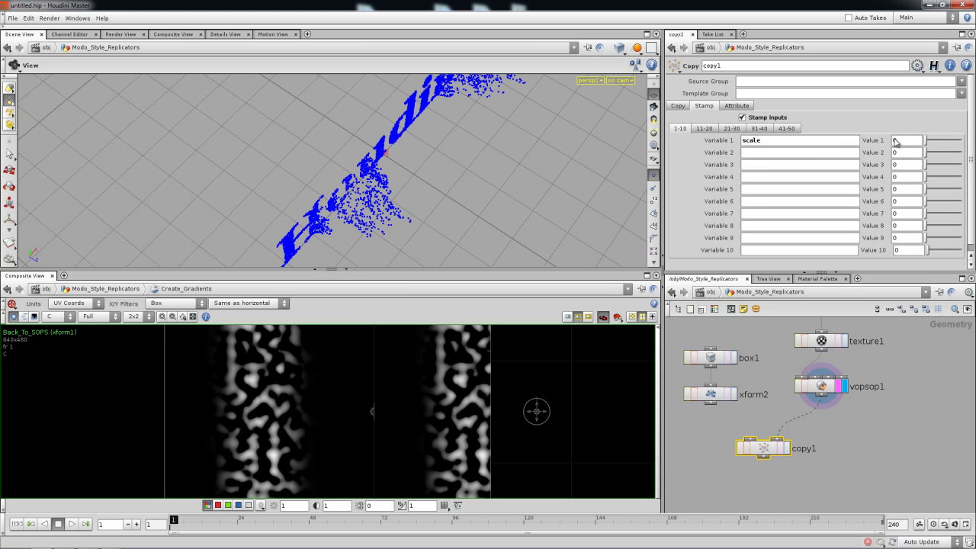
Step: Set the scale stamp variable's value on copy1 to the expression point("../vopsop1", $PT, "rescale", 0)
{"action": "type", "text": "point("}
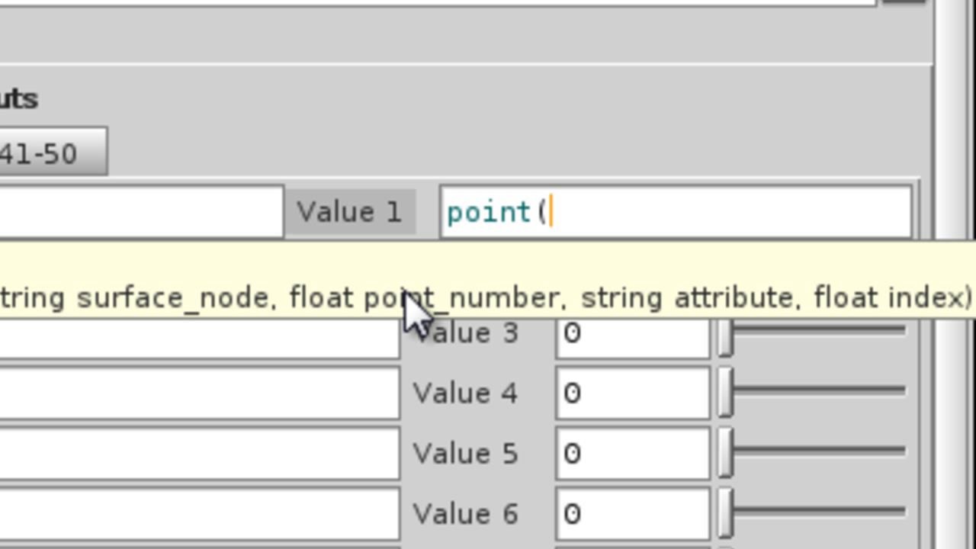
{"action": "type", "text": "\"../v"}
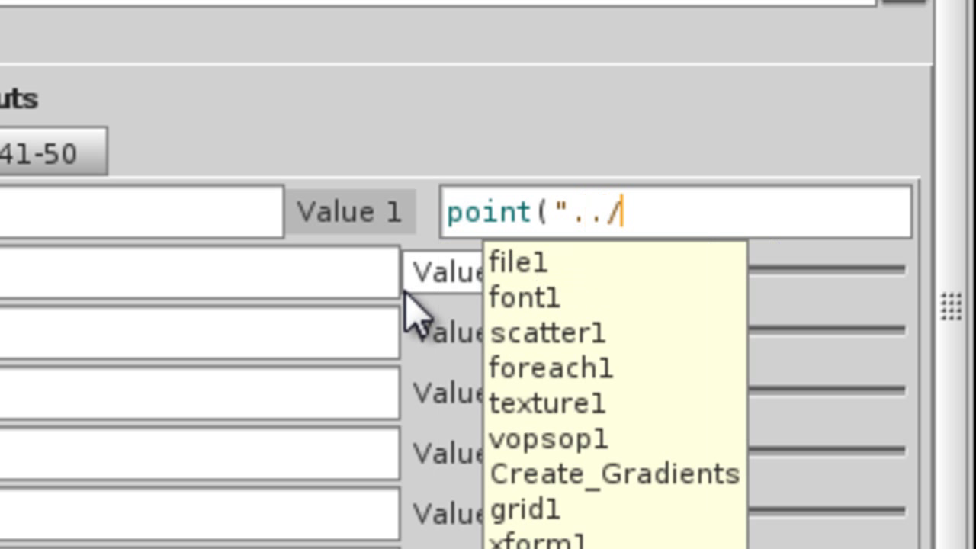
{"action": "key", "text": "Down"}
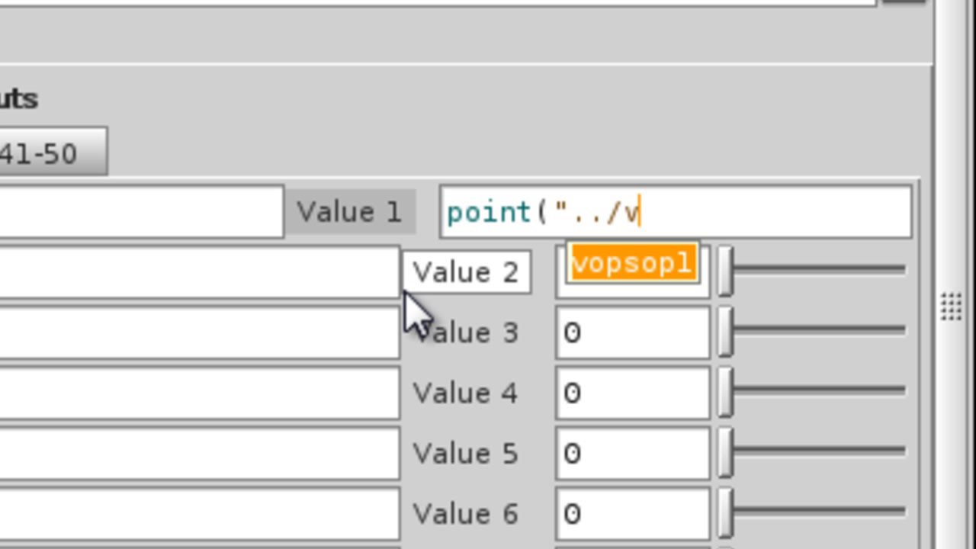
{"action": "key", "text": "Return"}
{"action": "type", "text": "\","}
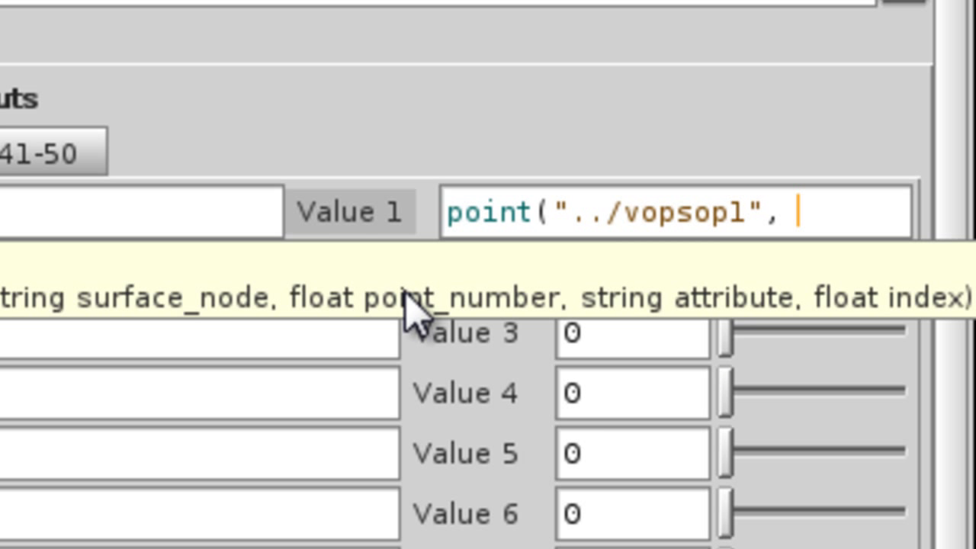
{"action": "type", "text": " $P"}
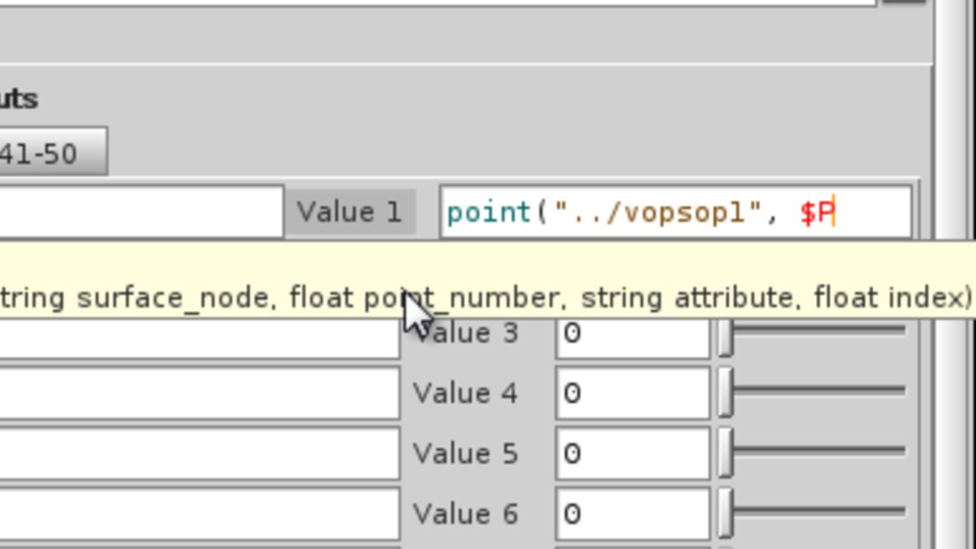
{"action": "type", "text": "T"}
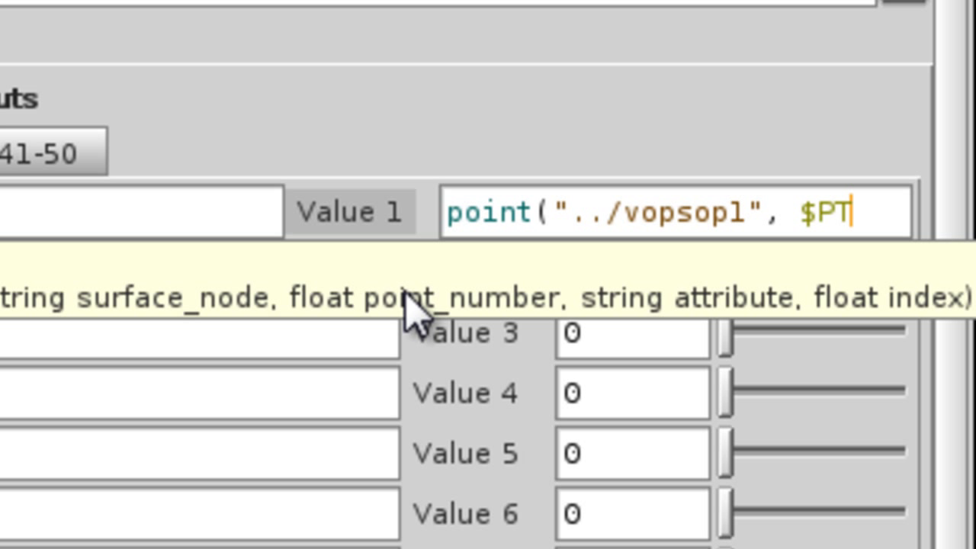
{"action": "type", "text": ", \""}
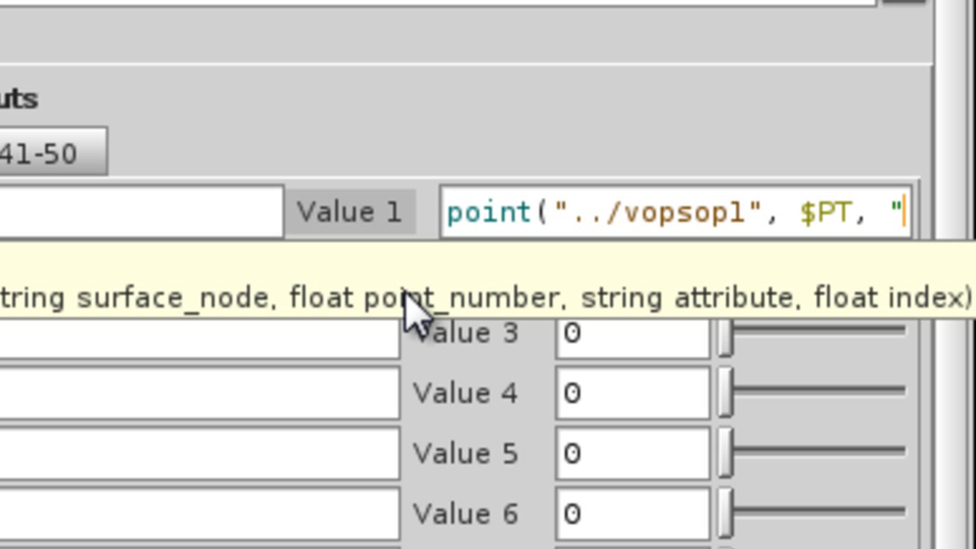
{"action": "type", "text": "resca"}
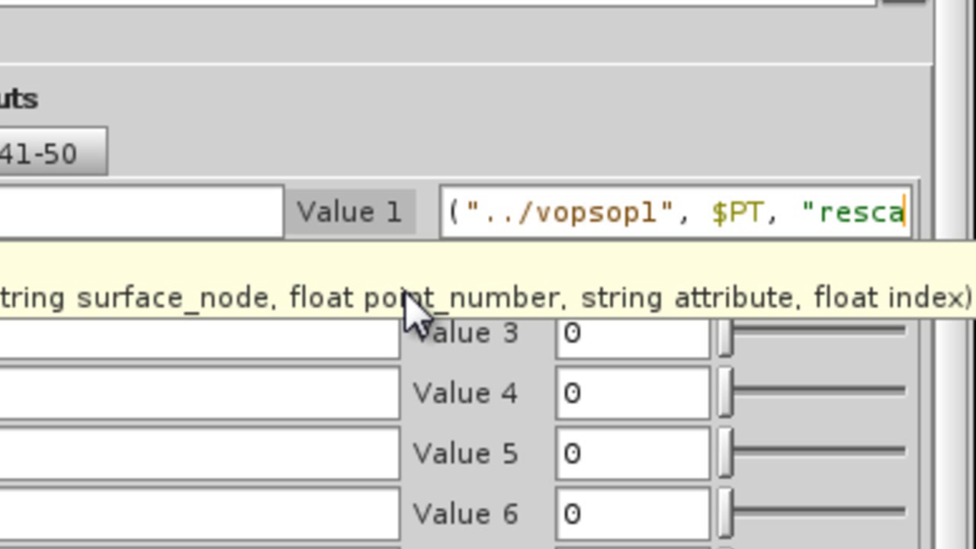
{"action": "type", "text": "le"}
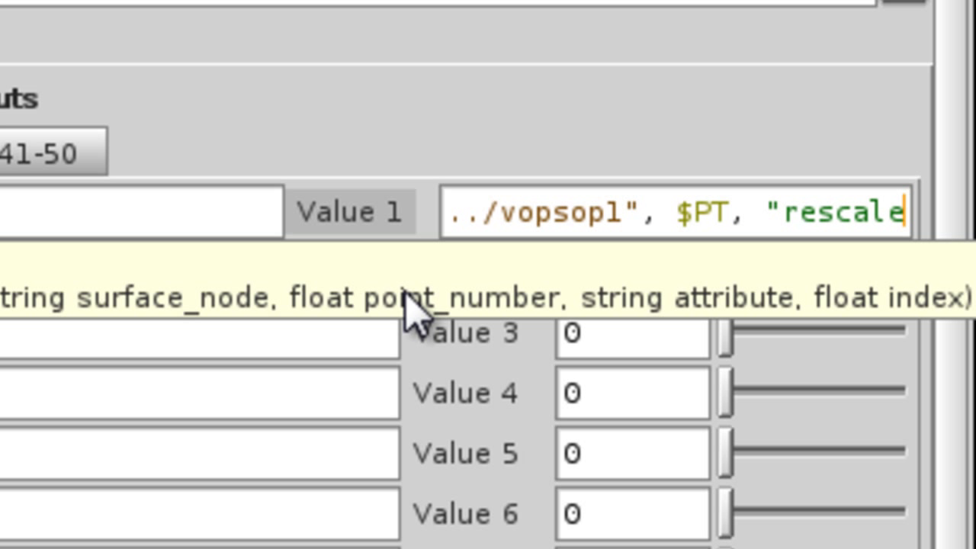
{"action": "type", "text": "\", "}
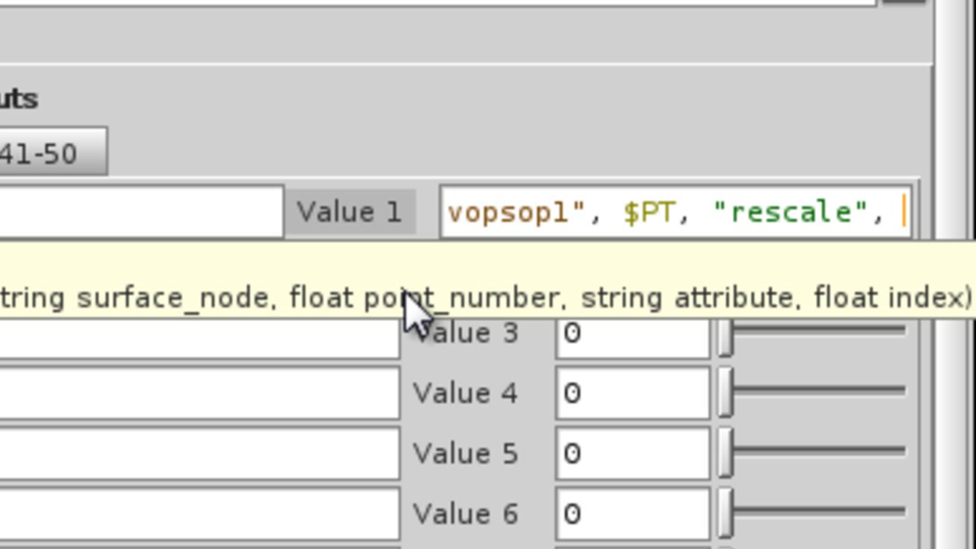
{"action": "type", "text": "0)"}
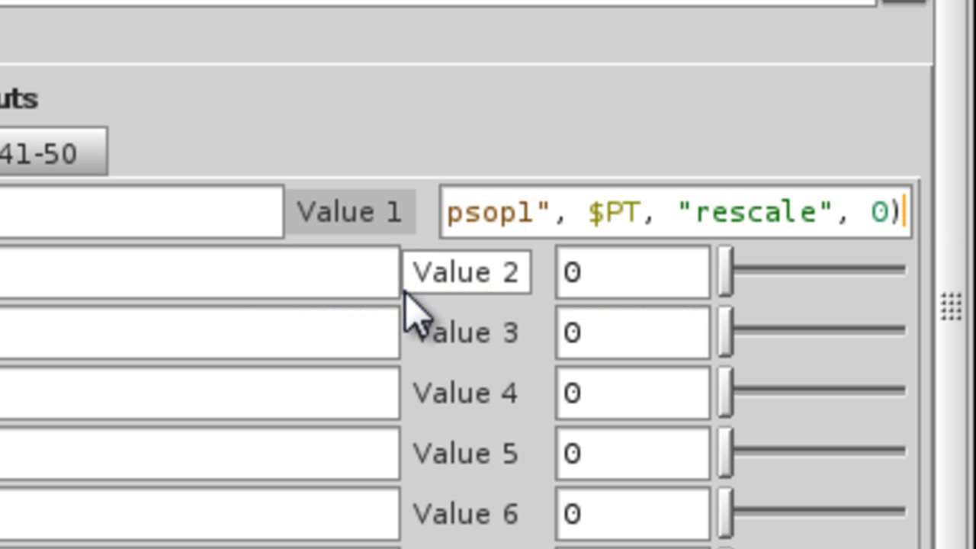
{"action": "key", "text": "Return"}
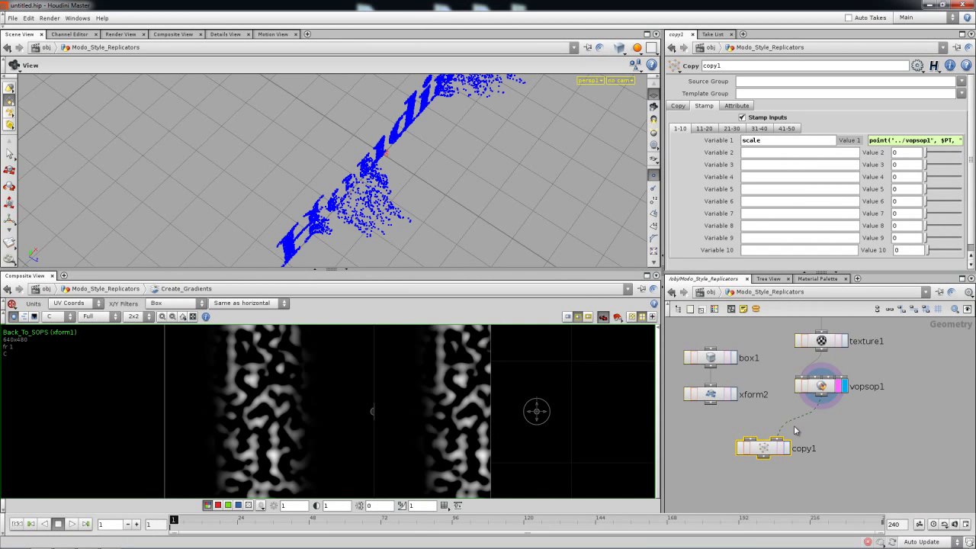
Step: Space out vopsop1 and copy1 in the network and insert an AttribCreate node between texture1 and vopsop1
{"action": "middle_click", "coordinate": [822, 387]}
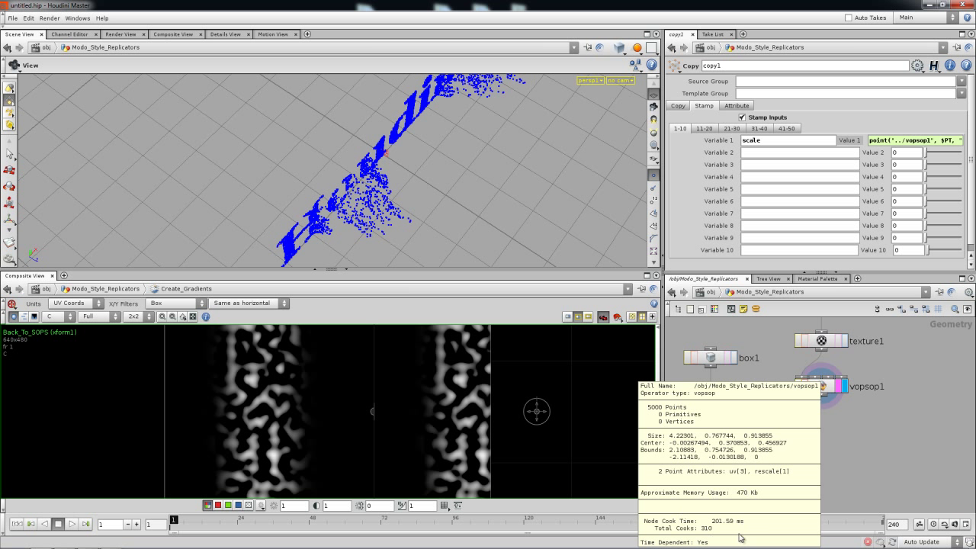
{"action": "middle_click_drag", "start_coordinate": [701, 498], "coordinate": [835, 450]}
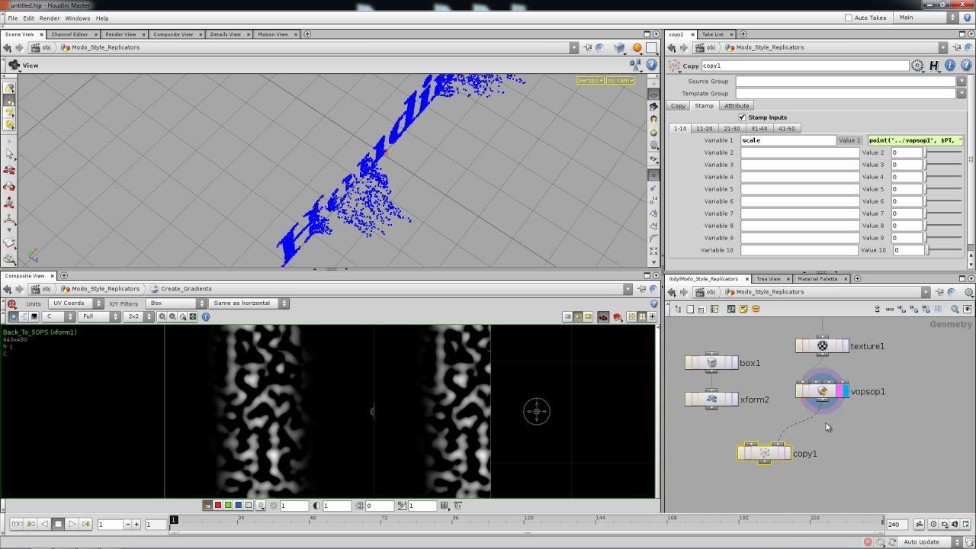
{"action": "left_click_drag", "start_coordinate": [771, 463], "coordinate": [761, 495]}
{"action": "left_click_drag", "start_coordinate": [824, 386], "coordinate": [824, 441]}
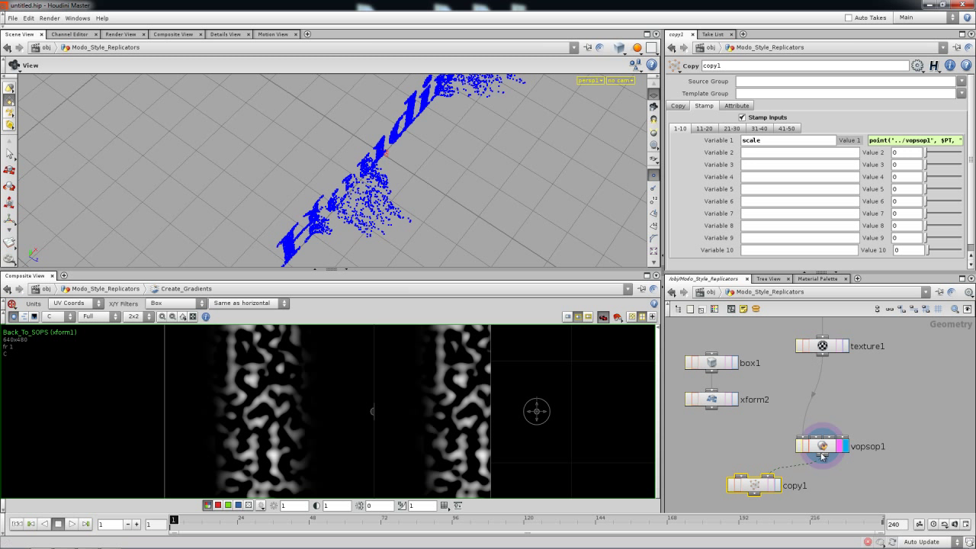
{"action": "key", "text": "Tab"}
{"action": "mouse_move", "coordinate": [847, 297]}
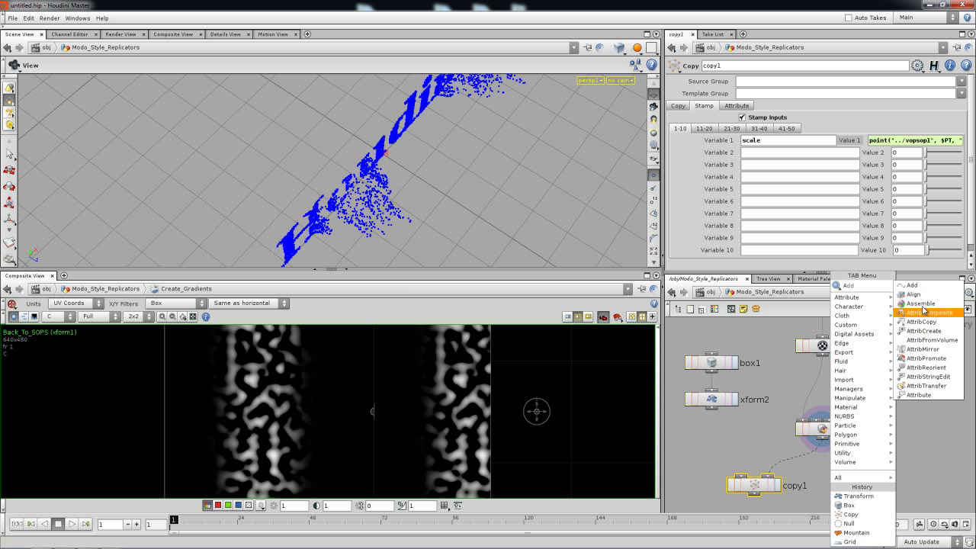
{"action": "left_click", "coordinate": [923, 331]}
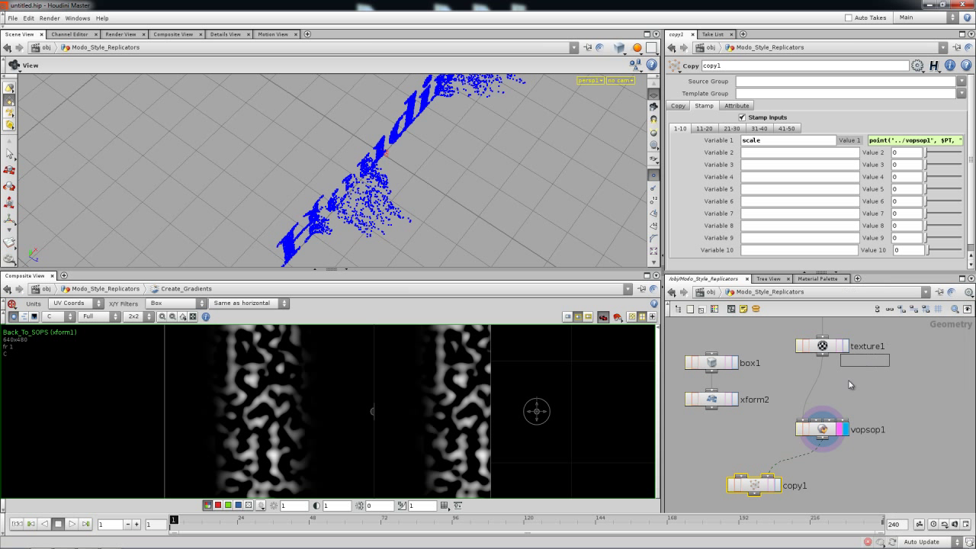
{"action": "left_click", "coordinate": [823, 381]}
{"action": "left_click_drag", "start_coordinate": [823, 384], "coordinate": [824, 389]}
Step: Name the attribute of the attribcreate1 node rescale
{"action": "left_click_drag", "start_coordinate": [789, 108], "coordinate": [653, 100]}
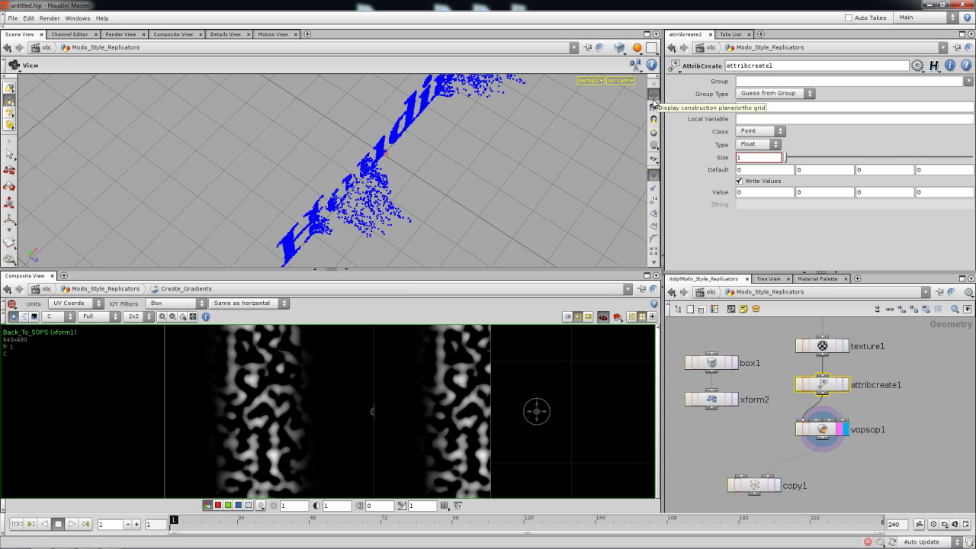
{"action": "type", "text": "rescalle"}
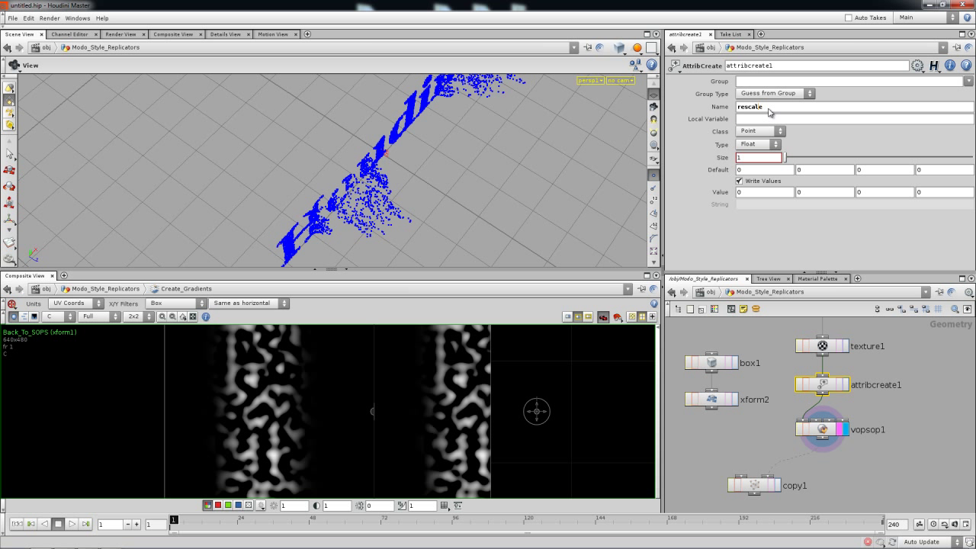
{"action": "key", "text": "Return"}
Step: Examine the network inside vopsop1 and check the node's information for the rescale attribute and its variable mapping
{"action": "middle_click", "coordinate": [792, 396]}
{"action": "left_click", "coordinate": [822, 429]}
{"action": "double_click", "coordinate": [822, 431]}
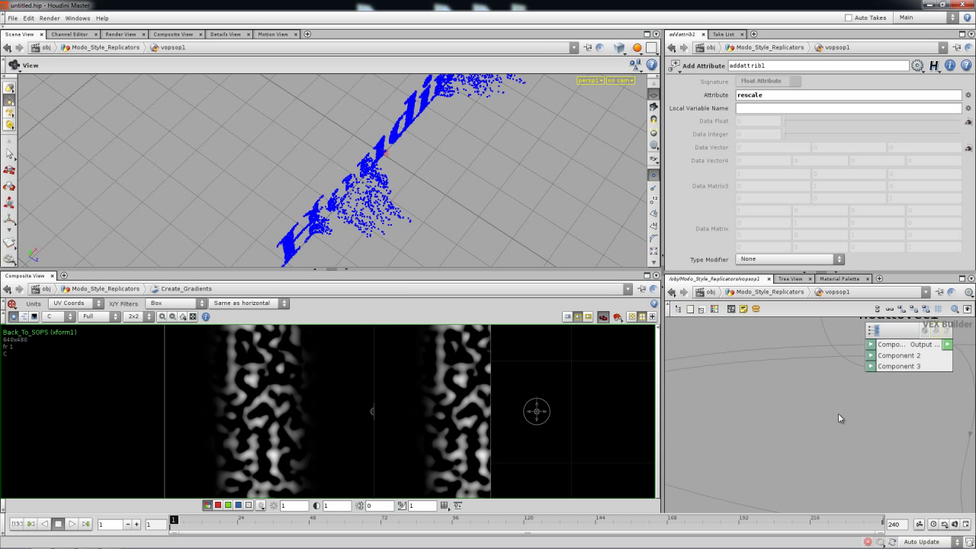
{"action": "middle_click_drag", "start_coordinate": [838, 414], "coordinate": [792, 437]}
{"action": "right_click_drag", "start_coordinate": [845, 428], "coordinate": [822, 445]}
{"action": "middle_click_drag", "start_coordinate": [822, 445], "coordinate": [758, 414]}
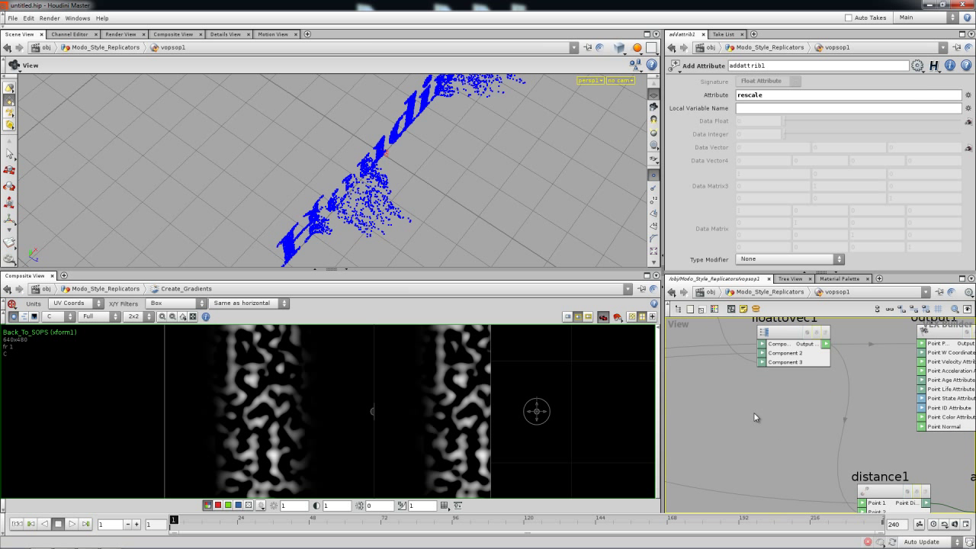
{"action": "left_click", "coordinate": [780, 293]}
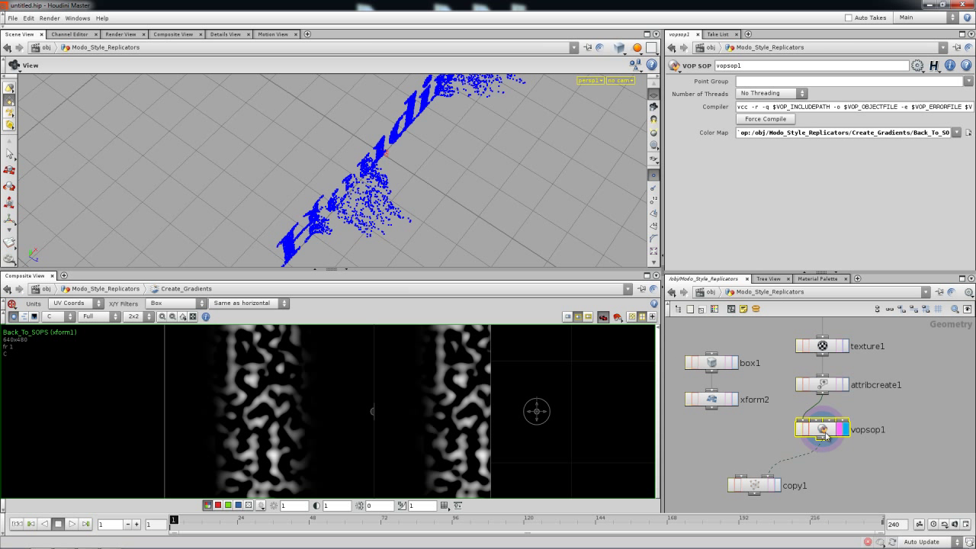
{"action": "middle_click_drag", "start_coordinate": [826, 432], "coordinate": [730, 482]}
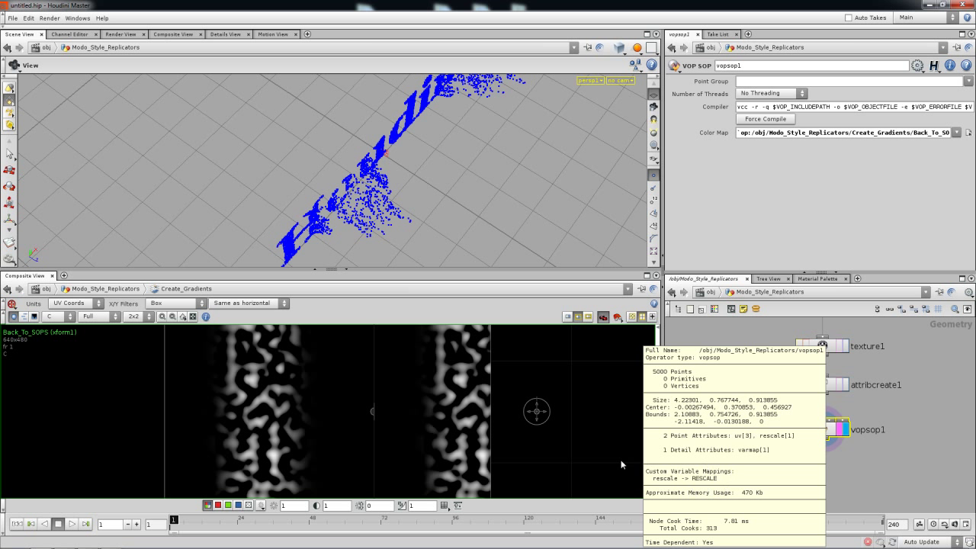
{"action": "middle_click_drag", "start_coordinate": [678, 461], "coordinate": [670, 463]}
Step: Try $RESCALE as the second stamp value on copy1 and display the copy1 node
{"action": "left_click", "coordinate": [759, 487]}
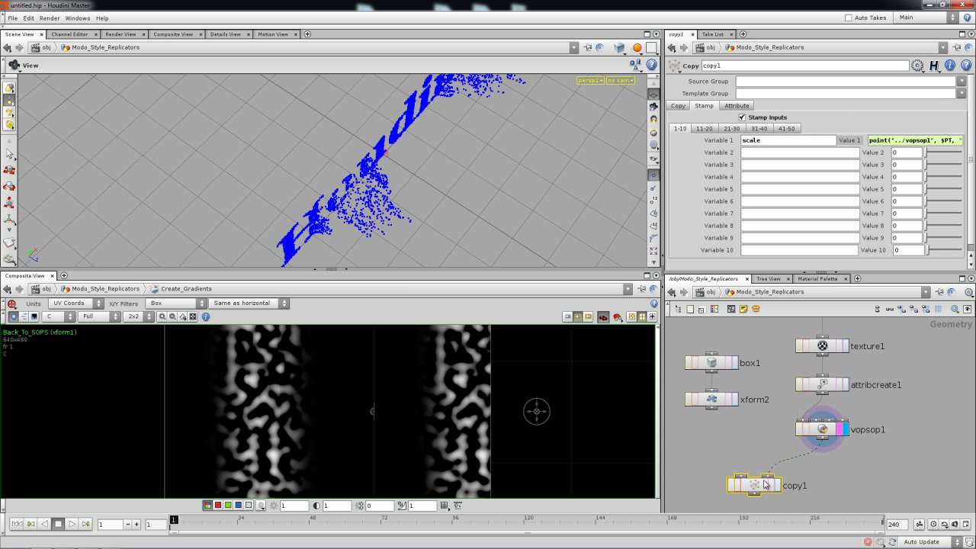
{"action": "left_click", "coordinate": [910, 155]}
{"action": "type", "text": "$RESCALE"}
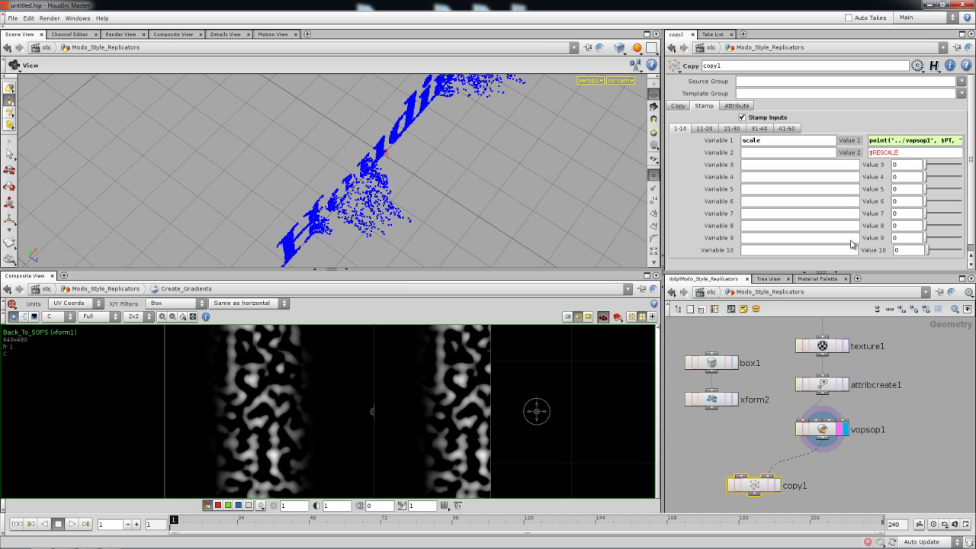
{"action": "key", "text": "Return"}
{"action": "left_click", "coordinate": [774, 487]}
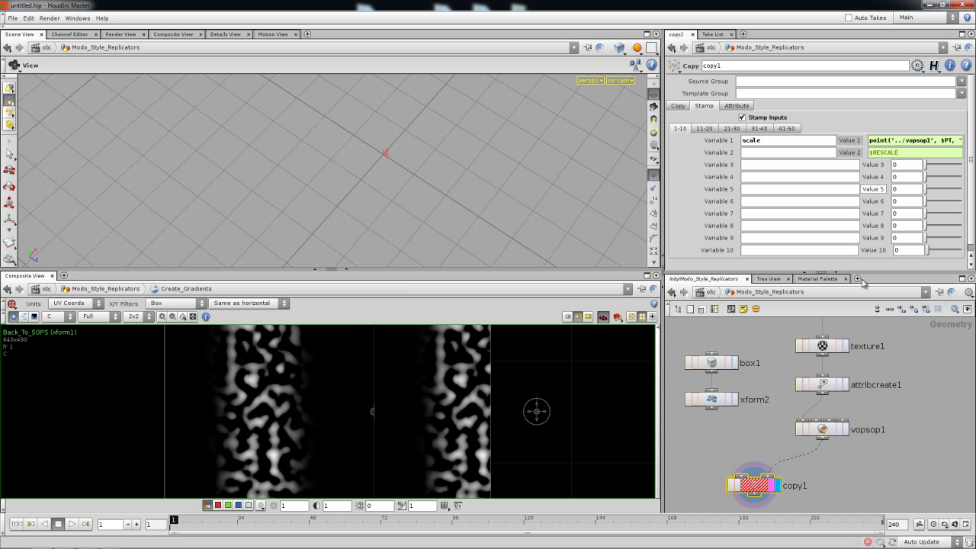
Step: Bypass attribcreate1 and reset copy1's second stamp value to its default
{"action": "left_click", "coordinate": [799, 385]}
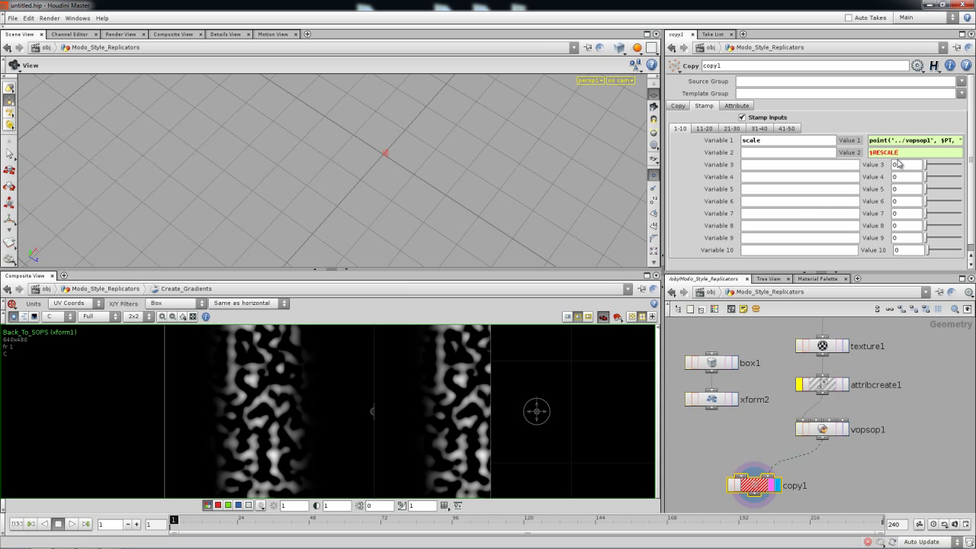
{"action": "left_click", "coordinate": [855, 155], "text": "ctrl"}
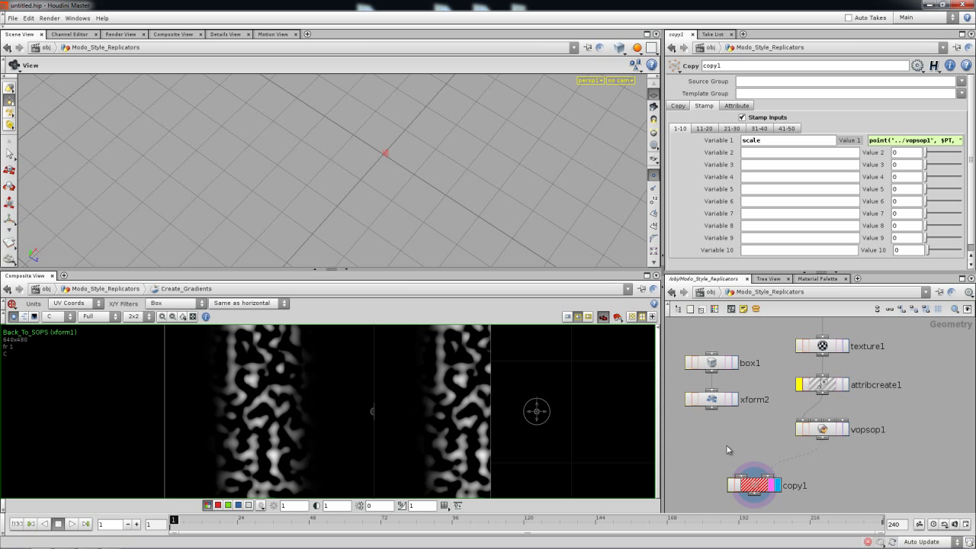
Step: Connect xform2 to copy1's first input, with vopsop1 feeding its template input
{"action": "left_click_drag", "start_coordinate": [712, 406], "coordinate": [740, 470]}
{"action": "left_click_drag", "start_coordinate": [768, 477], "coordinate": [822, 439]}
Step: Turn off the point display and collapse the composite view to inspect the copied boxes in an enlarged scene view
{"action": "left_click_drag", "start_coordinate": [533, 262], "coordinate": [646, 167]}
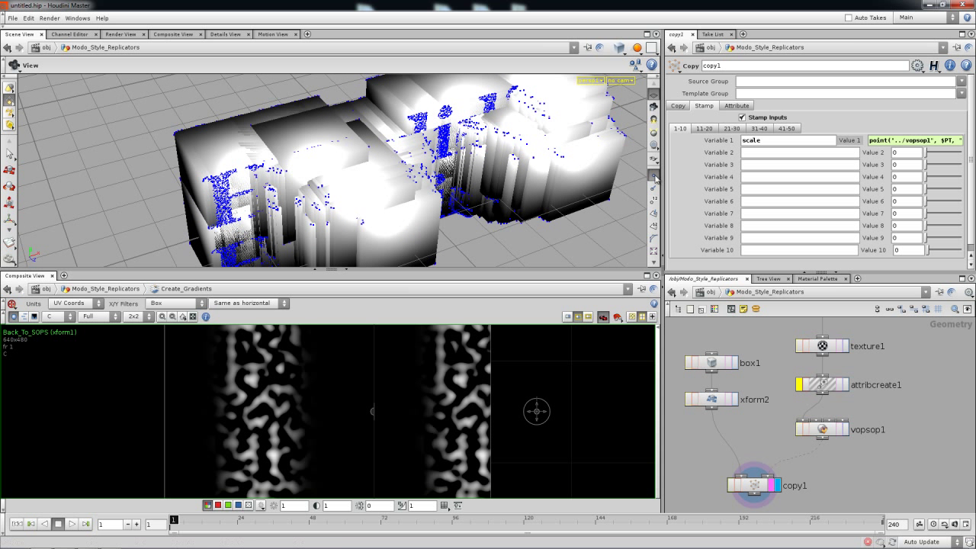
{"action": "left_click", "coordinate": [655, 176]}
{"action": "left_click_drag", "start_coordinate": [463, 148], "coordinate": [488, 252]}
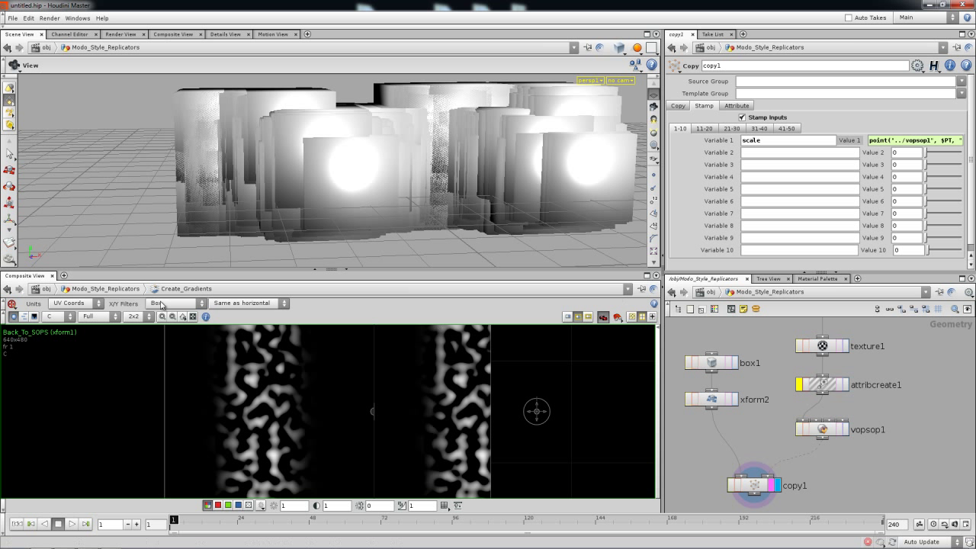
{"action": "left_click", "coordinate": [52, 276]}
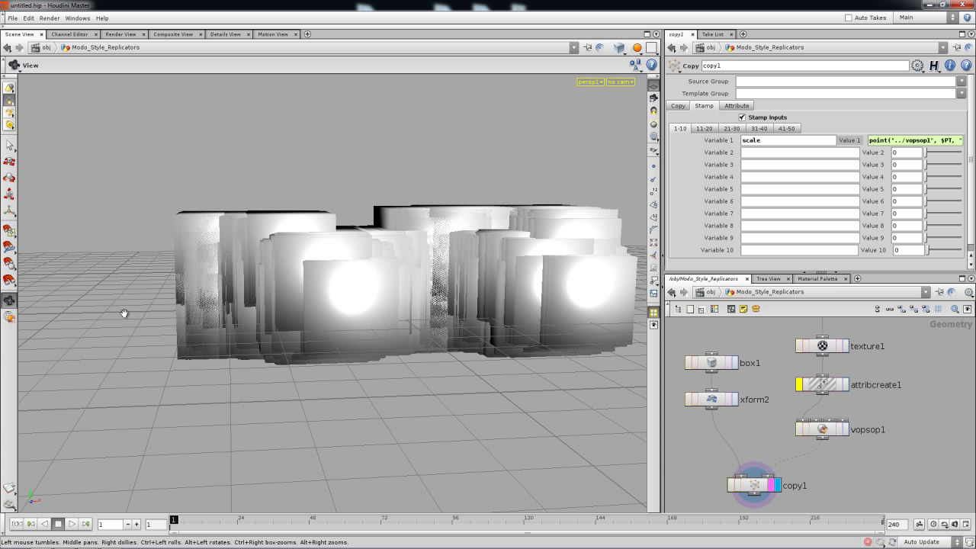
{"action": "left_click_drag", "start_coordinate": [199, 313], "coordinate": [288, 364]}
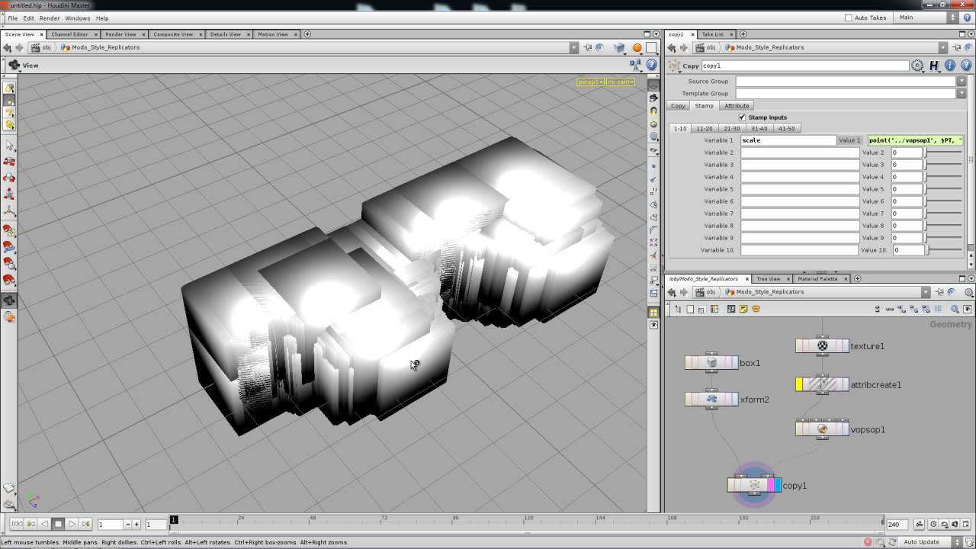
Step: Begin a stamp expression in xform2's Uniform Scale that references "../copy1"
{"action": "left_click", "coordinate": [712, 401]}
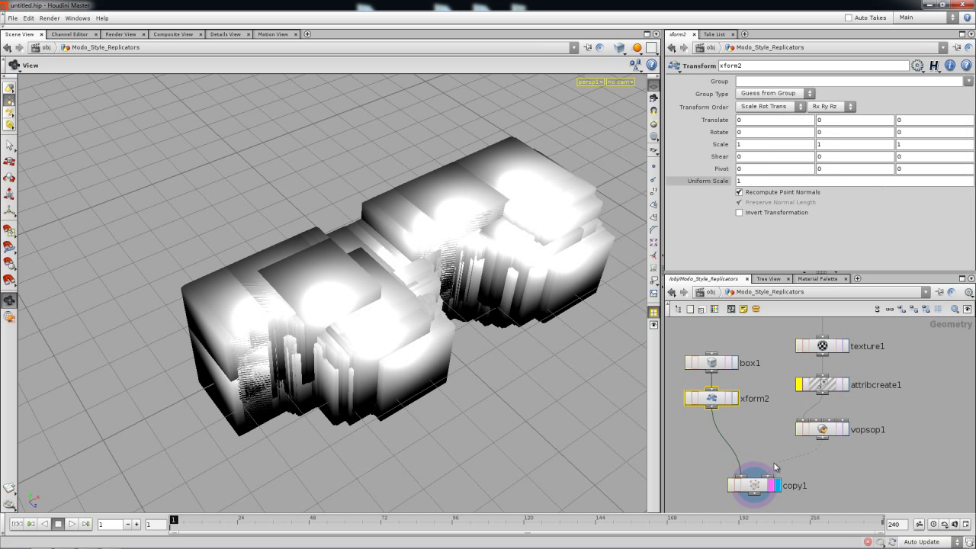
{"action": "left_click", "coordinate": [755, 485]}
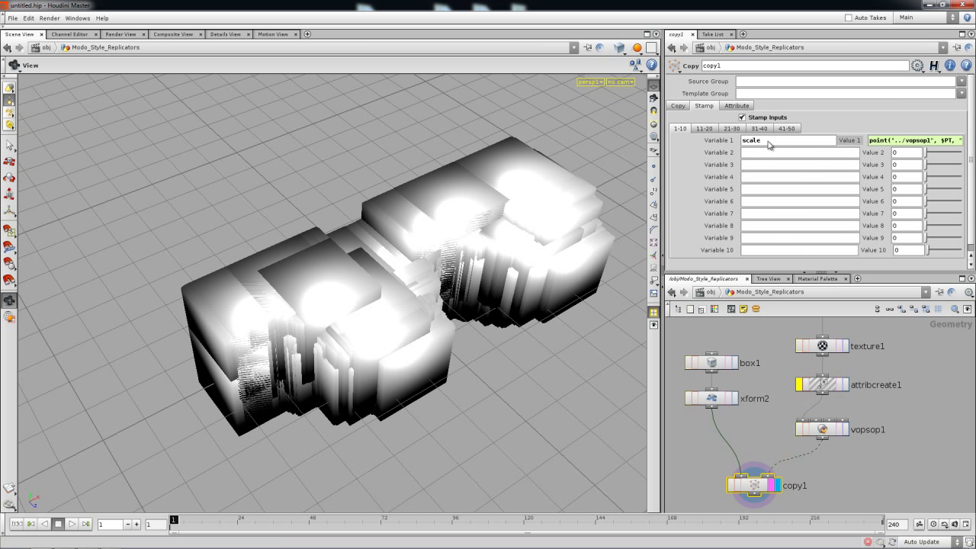
{"action": "left_click", "coordinate": [708, 397]}
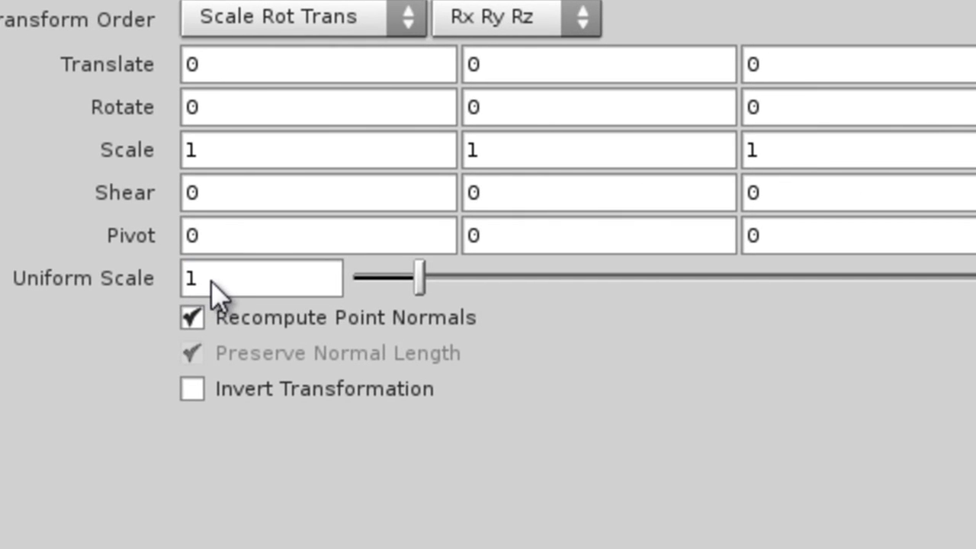
{"action": "left_click", "coordinate": [756, 184]}
{"action": "type", "text": "stamp("}
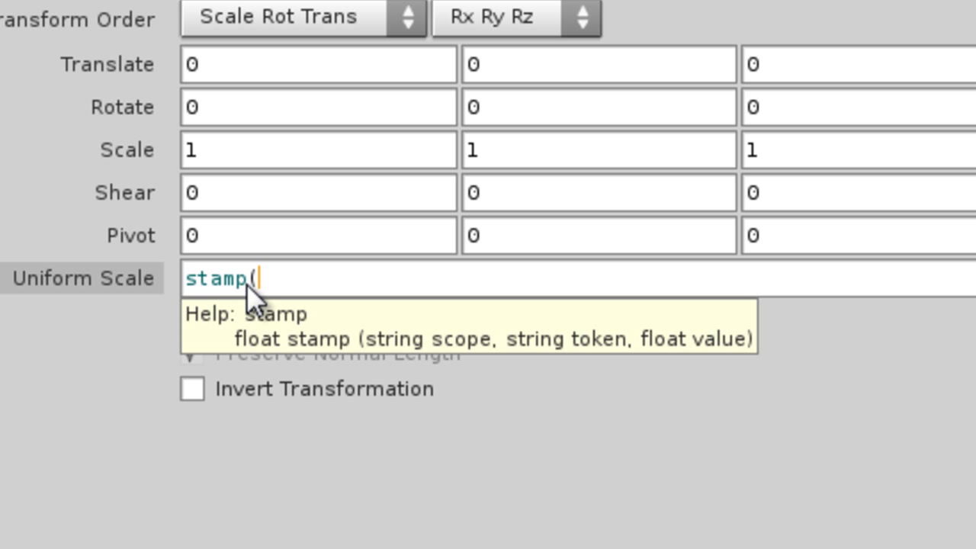
{"action": "type", "text": "\"../c"}
{"action": "key", "text": "Down"}
{"action": "key", "text": "Return"}
{"action": "type", "text": "\", "}
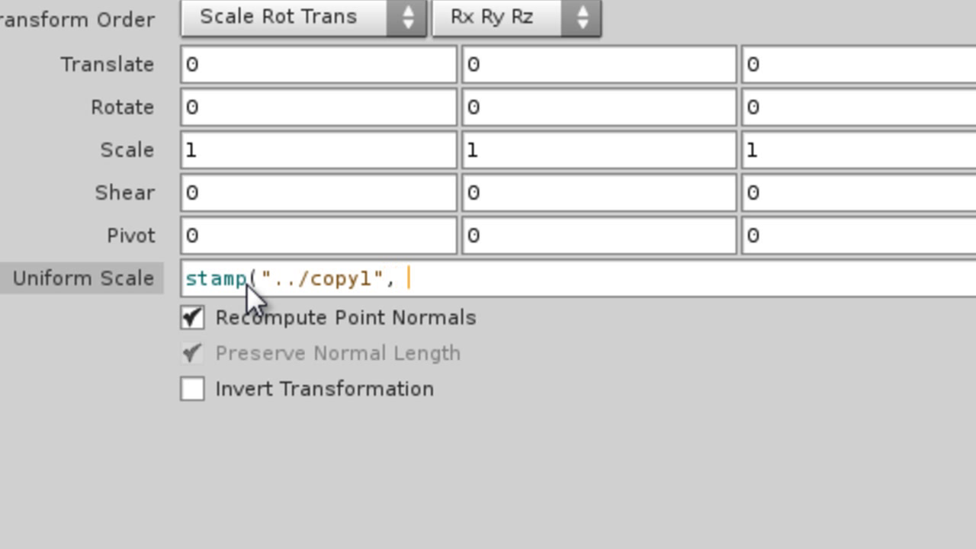
{"action": "type", "text": "\"si"}
Step: Complete xform2's Uniform Scale expression with the quoted token "scale" and a default of 0: stamp("../copy1", "scale", 0)
{"action": "key", "text": "BackSpace"}
{"action": "type", "text": "ca;e\","}
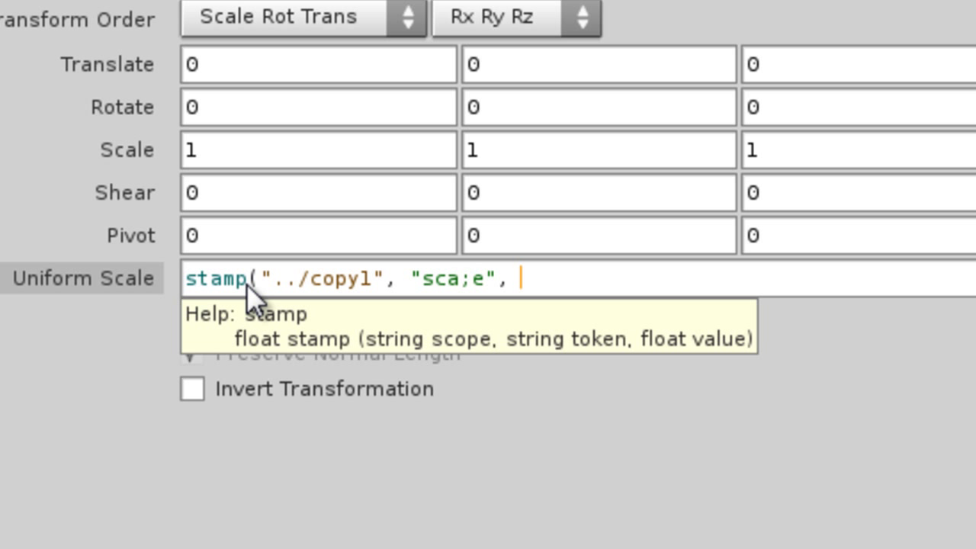
{"action": "key", "text": "BackSpace"}
{"action": "key", "text": "BackSpace"}
{"action": "key", "text": "BackSpace"}
{"action": "key", "text": "BackSpace"}
{"action": "key", "text": "BackSpace"}
{"action": "type", "text": "le>"}
{"action": "key", "text": "BackSpace"}
{"action": "type", "text": "."}
{"action": "key", "text": "BackSpace"}
{"action": "key", "text": "BackSpace"}
{"action": "type", "text": ", 0)"}
{"action": "key", "text": "Return"}
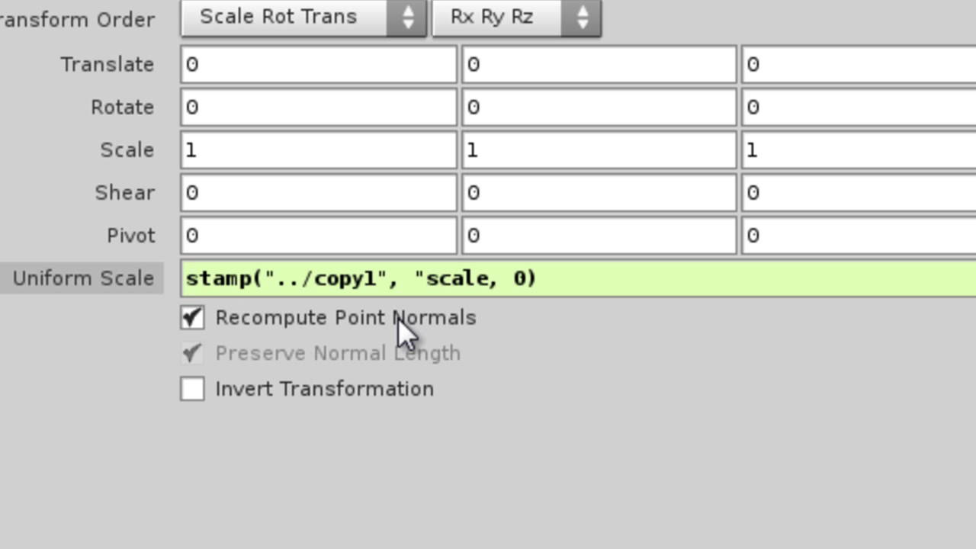
{"action": "left_click", "coordinate": [495, 282]}
{"action": "left_click", "coordinate": [486, 284]}
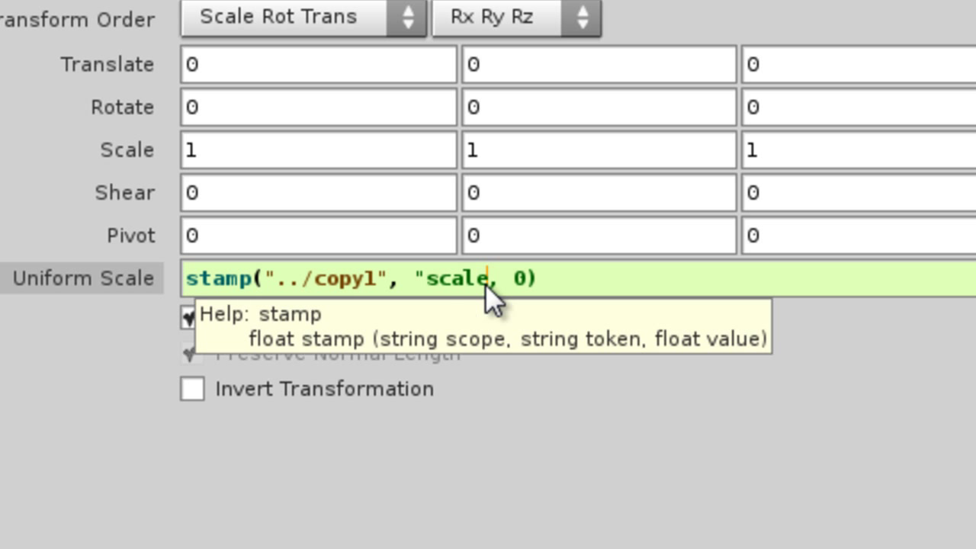
{"action": "type", "text": "\""}
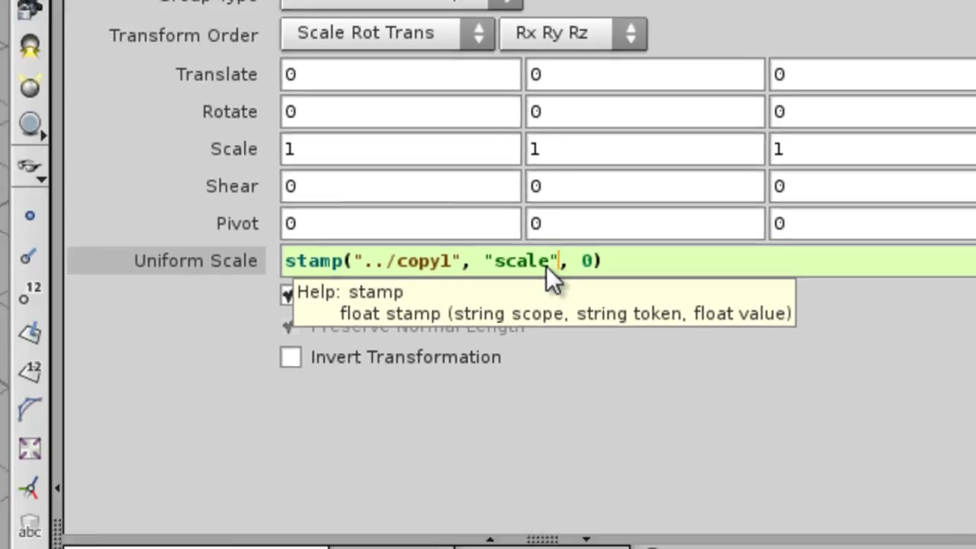
{"action": "key", "text": "Return"}
Step: Examine the stamped box copies in the scene view from several angles and distances
{"action": "left_click_drag", "start_coordinate": [356, 291], "coordinate": [422, 376]}
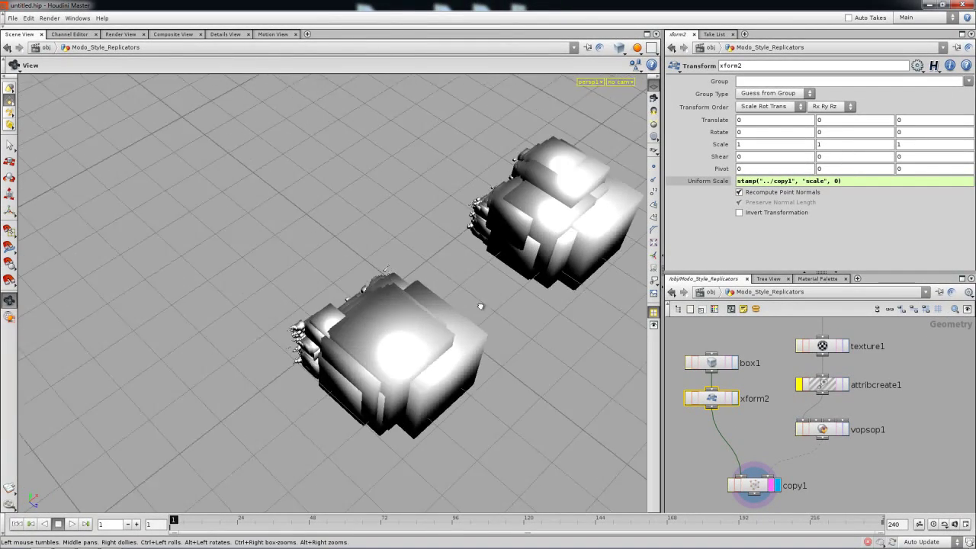
{"action": "left_click_drag", "start_coordinate": [488, 347], "coordinate": [455, 264]}
{"action": "right_click_drag", "start_coordinate": [456, 263], "coordinate": [572, 290]}
{"action": "middle_click_drag", "start_coordinate": [573, 290], "coordinate": [449, 277]}
{"action": "right_click_drag", "start_coordinate": [449, 277], "coordinate": [509, 272]}
{"action": "left_click_drag", "start_coordinate": [509, 272], "coordinate": [520, 258]}
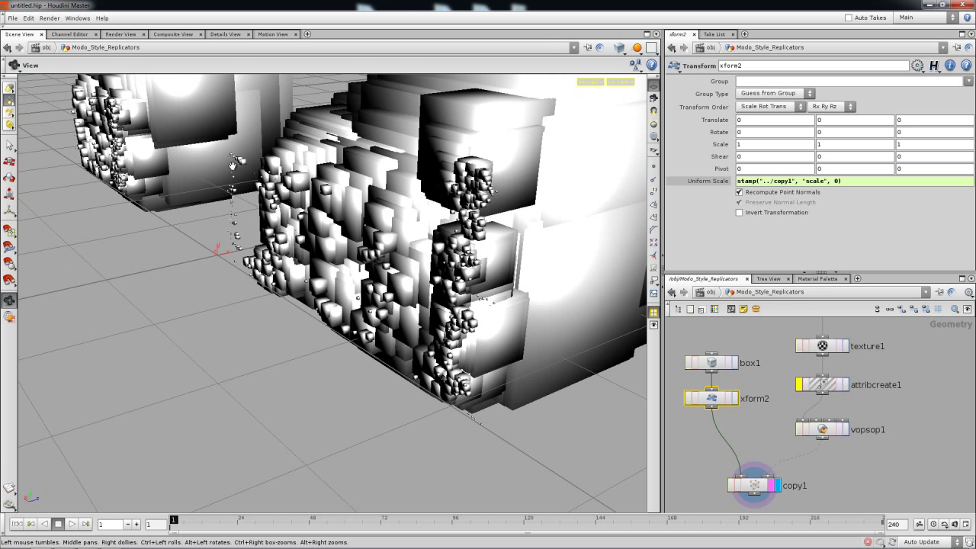
{"action": "left_click_drag", "start_coordinate": [232, 192], "coordinate": [295, 222]}
{"action": "right_click_drag", "start_coordinate": [312, 233], "coordinate": [207, 231]}
{"action": "left_click_drag", "start_coordinate": [206, 231], "coordinate": [344, 270]}
{"action": "left_click_drag", "start_coordinate": [420, 282], "coordinate": [590, 409]}
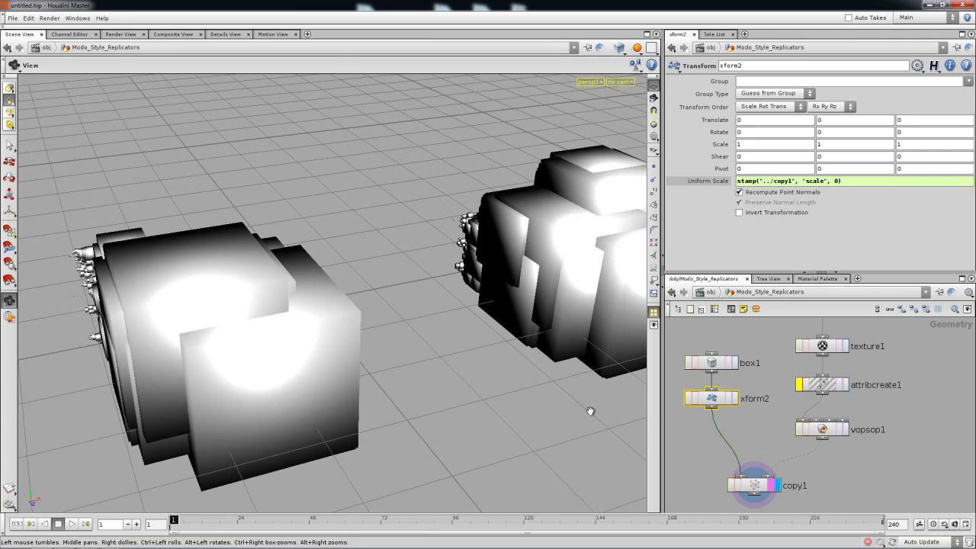
Step: Multiply copy1's first stamp value, the point expression reading rescale, by 0.1 to shrink the copies
{"action": "left_click", "coordinate": [766, 485]}
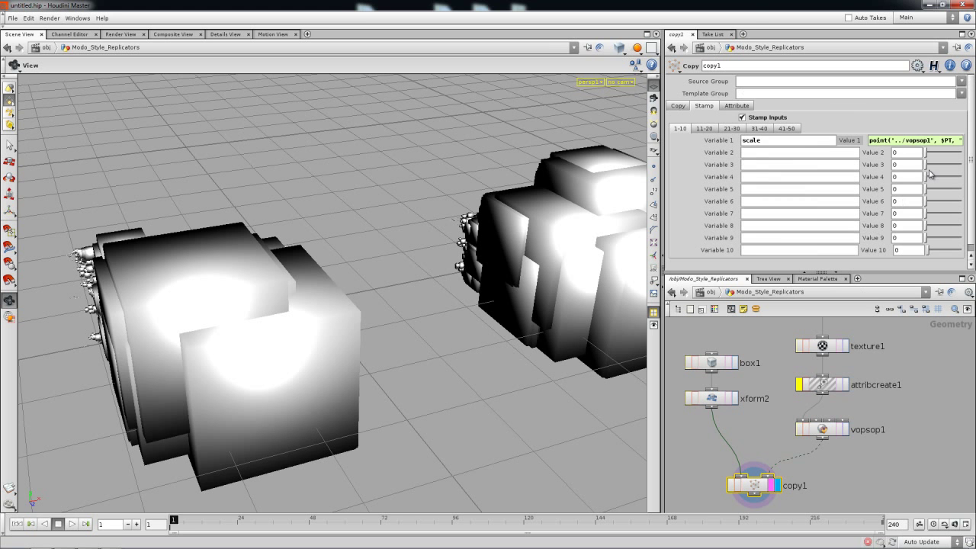
{"action": "left_click", "coordinate": [923, 144]}
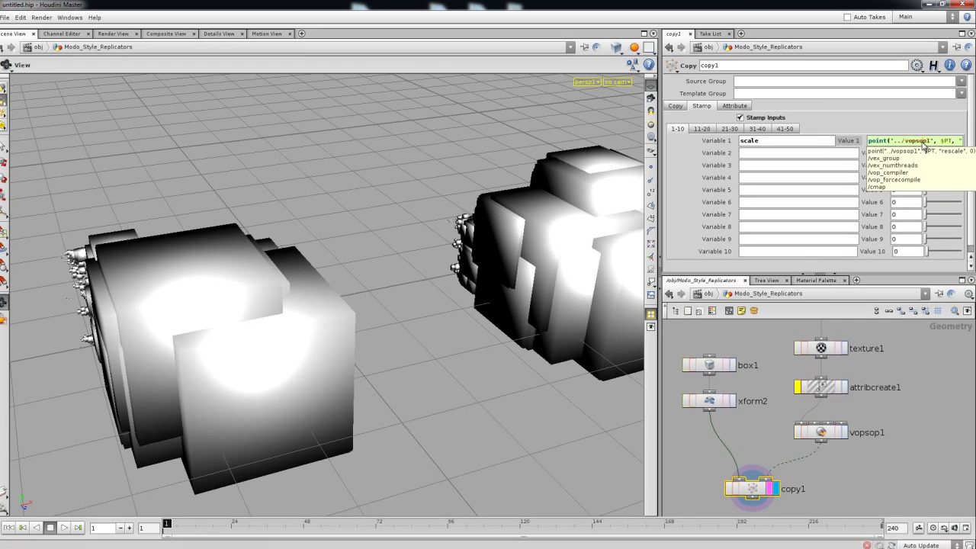
{"action": "key", "text": "End"}
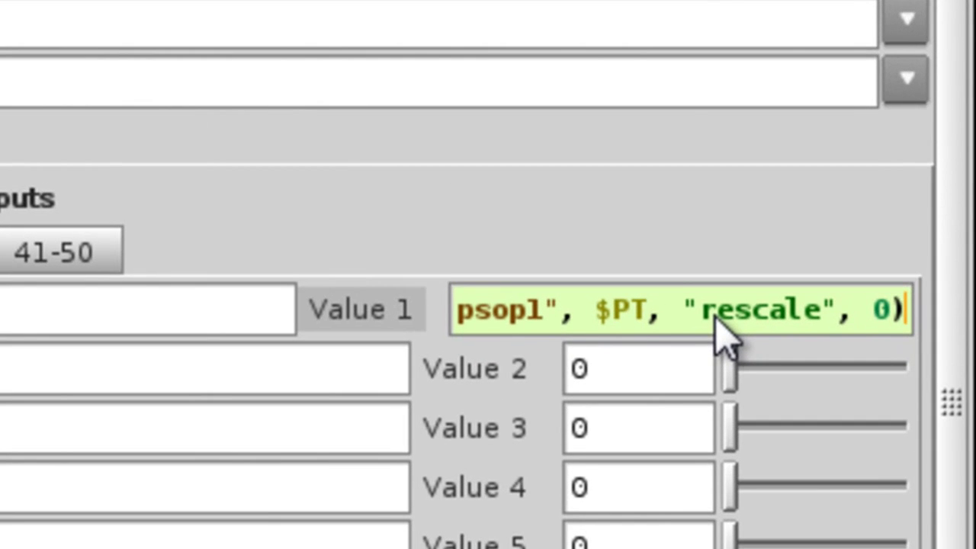
{"action": "type", "text": "*00."}
{"action": "key", "text": "BackSpace"}
{"action": "key", "text": "BackSpace"}
{"action": "key", "text": "BackSpace"}
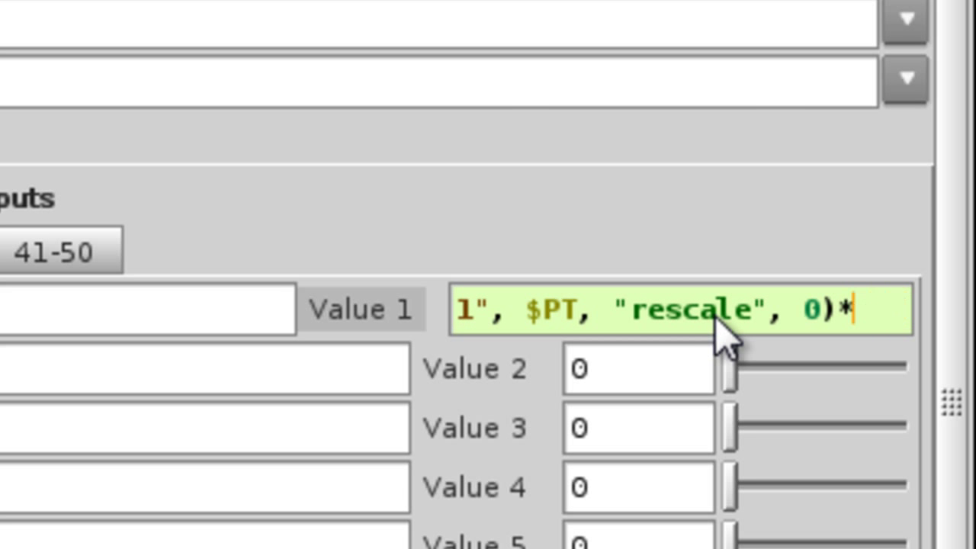
{"action": "type", "text": "0.1"}
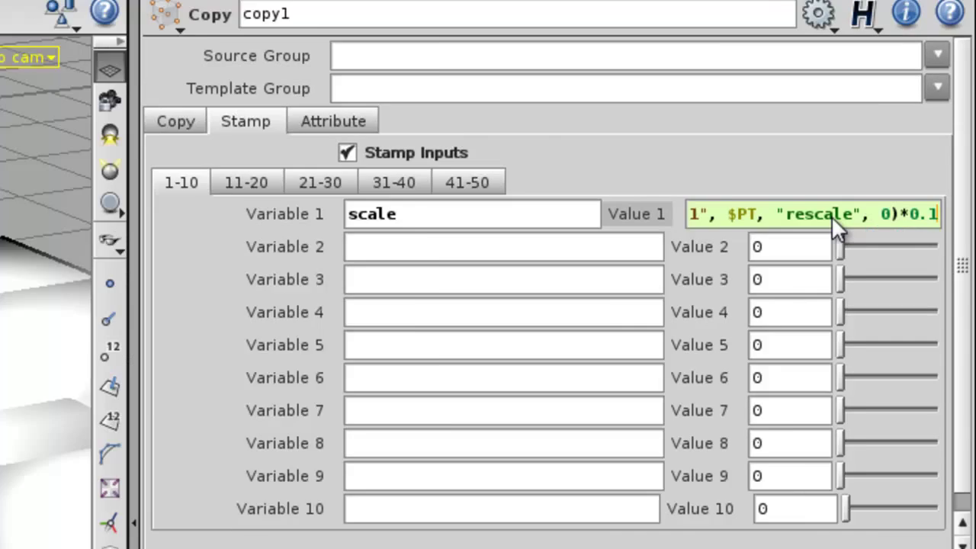
{"action": "key", "text": "Return"}
{"action": "left_click_drag", "start_coordinate": [479, 309], "coordinate": [496, 307]}
{"action": "left_click_drag", "start_coordinate": [370, 290], "coordinate": [430, 346]}
Step: Add 0.01 to xform2's Uniform Scale stamp expression to give every copy a minimum size
{"action": "left_click", "coordinate": [711, 398]}
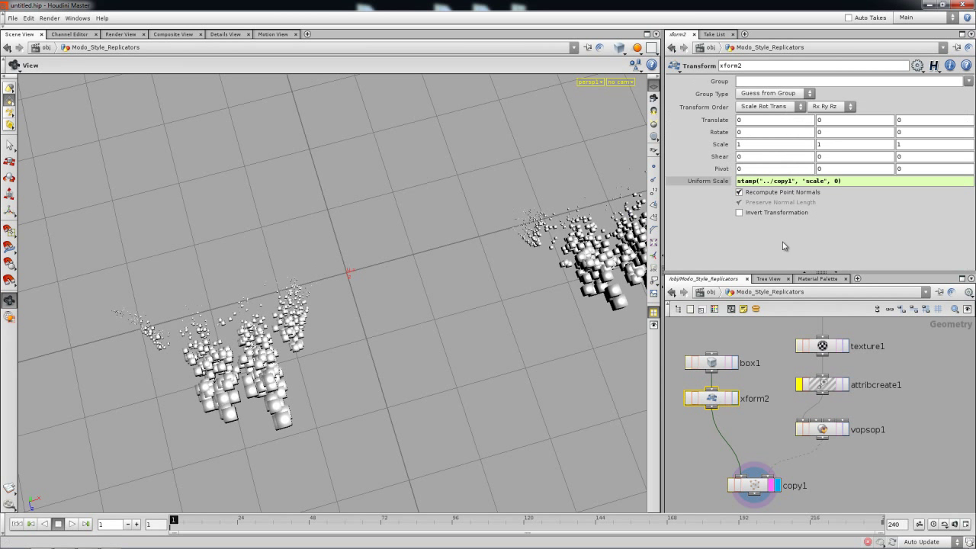
{"action": "left_click", "coordinate": [848, 186]}
{"action": "type", "text": "+0.01"}
{"action": "key", "text": "Return"}
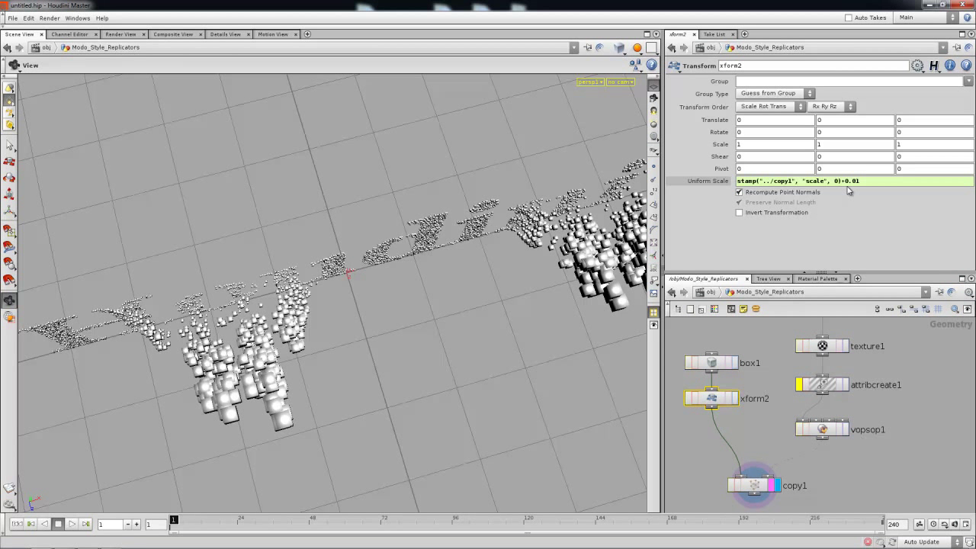
{"action": "left_click_drag", "start_coordinate": [477, 283], "coordinate": [488, 231]}
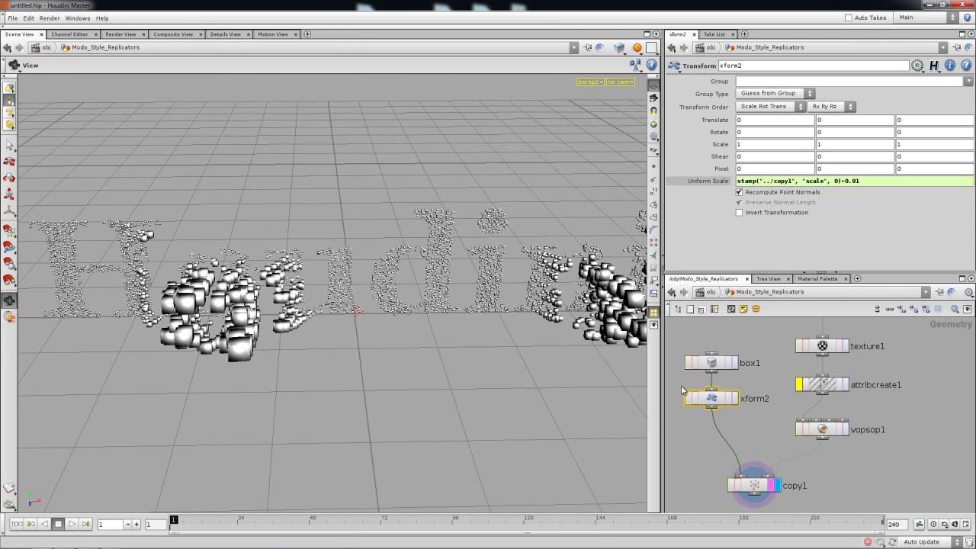
{"action": "left_click_drag", "start_coordinate": [530, 288], "coordinate": [459, 283]}
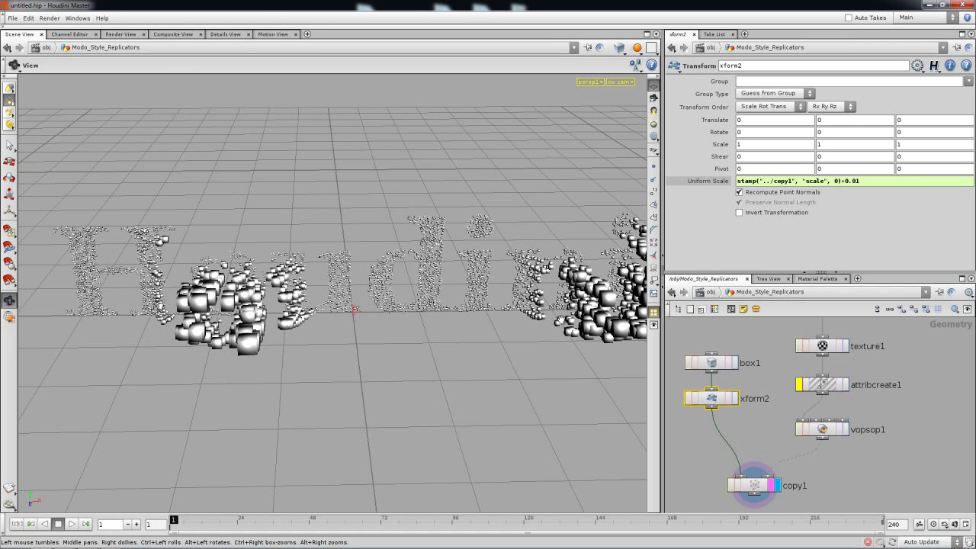
Step: Select vopsop1, split the scene view into upper and lower panes, and make the lower one a Composite View
{"action": "left_click", "coordinate": [818, 427]}
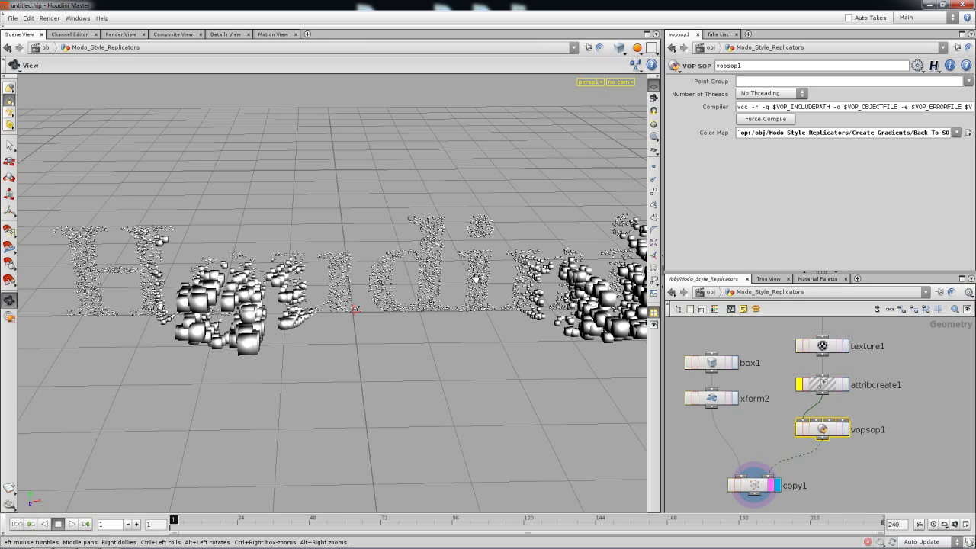
{"action": "left_click_drag", "start_coordinate": [503, 292], "coordinate": [451, 272]}
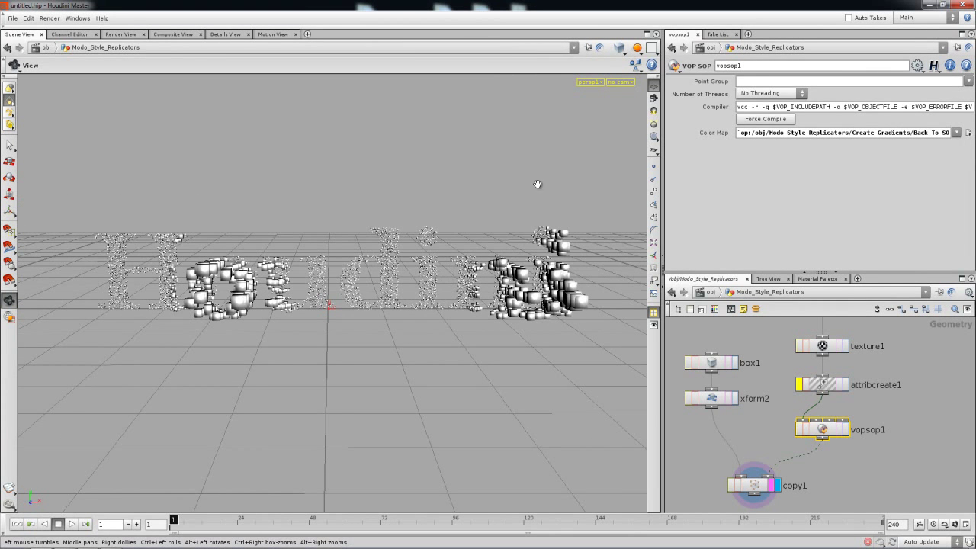
{"action": "left_click", "coordinate": [656, 34]}
{"action": "left_click", "coordinate": [708, 155]}
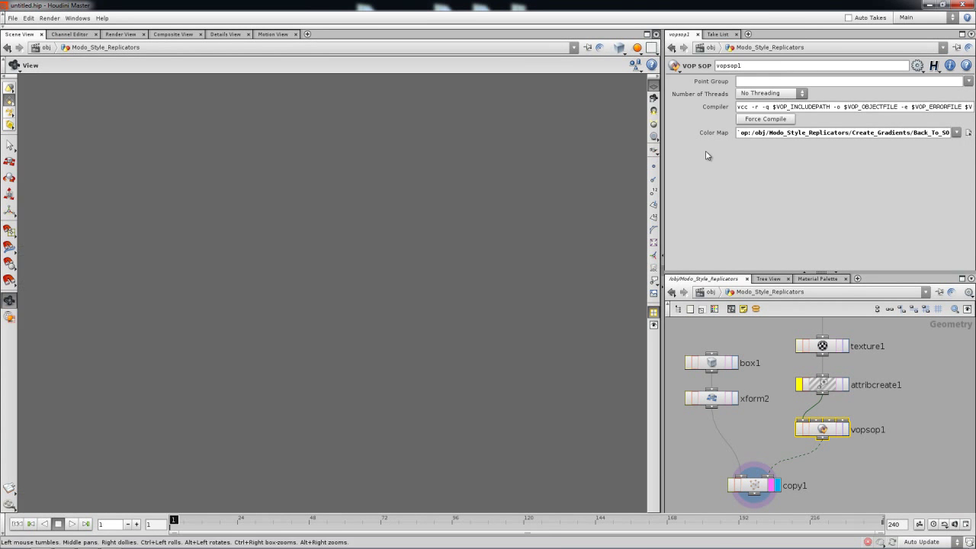
{"action": "left_click", "coordinate": [15, 279]}
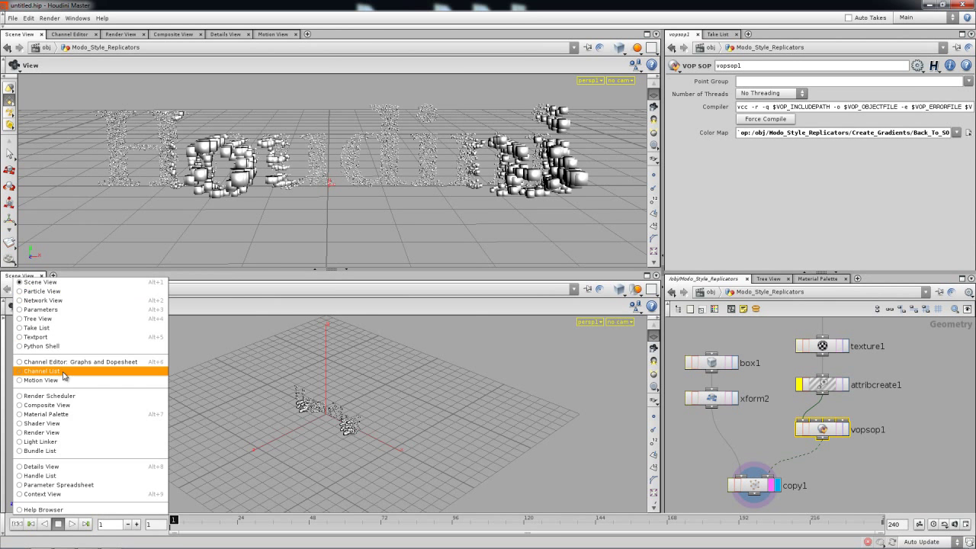
{"action": "left_click", "coordinate": [76, 404]}
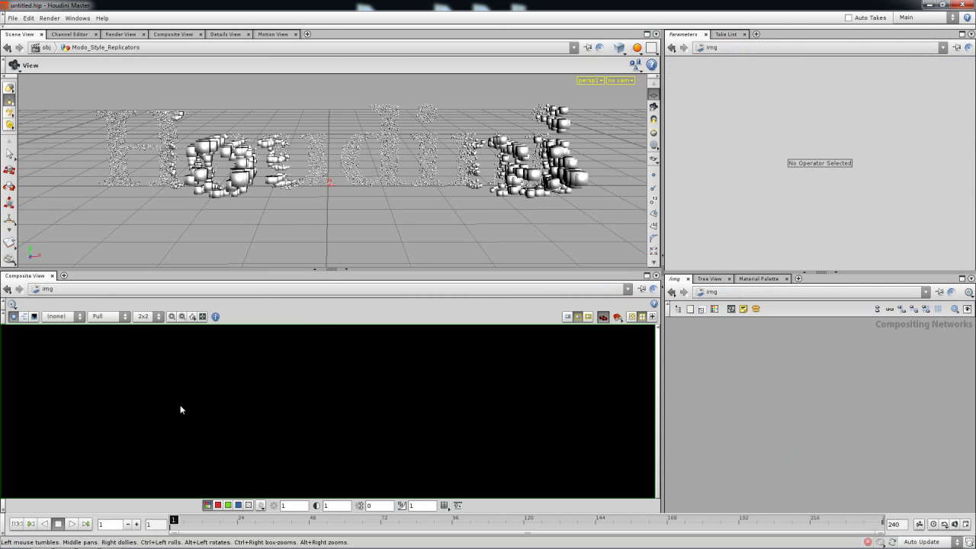
Step: Return the network editor to Modo_Style_Replicators and go inside vopsop1
{"action": "left_click", "coordinate": [746, 291]}
{"action": "left_click", "coordinate": [768, 328]}
{"action": "double_click", "coordinate": [748, 424]}
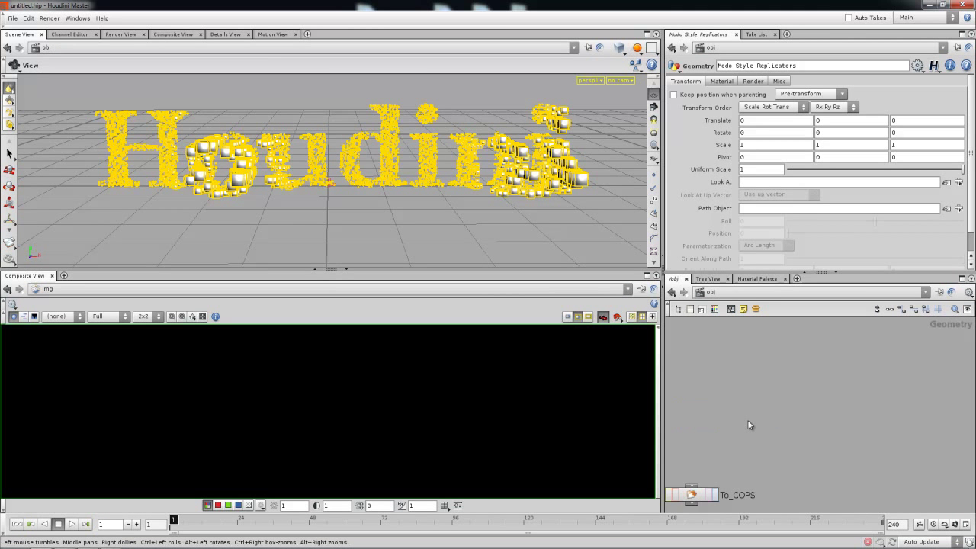
{"action": "scroll", "coordinate": [783, 421], "scroll_direction": "down", "scroll_amount": 2}
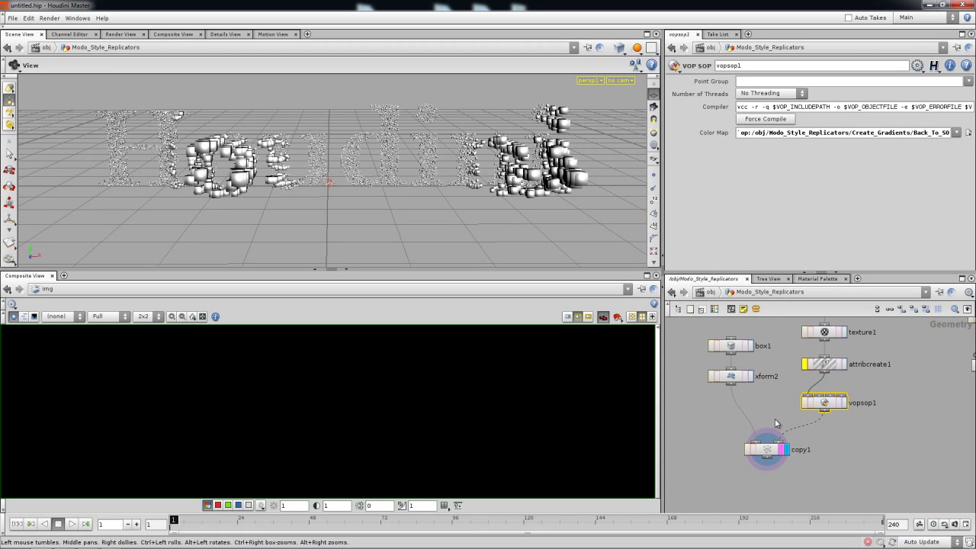
{"action": "double_click", "coordinate": [823, 410]}
Step: Add a Ramp Parameter node below floattovec1 in the vopsop1 network
{"action": "middle_click_drag", "start_coordinate": [856, 414], "coordinate": [817, 405]}
{"action": "scroll", "coordinate": [819, 406], "scroll_direction": "down", "scroll_amount": 5}
{"action": "scroll", "coordinate": [855, 417], "scroll_direction": "up", "scroll_amount": 3}
{"action": "right_click_drag", "start_coordinate": [855, 417], "coordinate": [883, 426]}
{"action": "middle_click_drag", "start_coordinate": [768, 415], "coordinate": [829, 441]}
{"action": "middle_click_drag", "start_coordinate": [741, 404], "coordinate": [846, 450]}
{"action": "middle_click_drag", "start_coordinate": [790, 422], "coordinate": [816, 445]}
{"action": "left_click_drag", "start_coordinate": [764, 351], "coordinate": [750, 353]}
{"action": "key", "text": "Tab"}
{"action": "type", "text": "ra"}
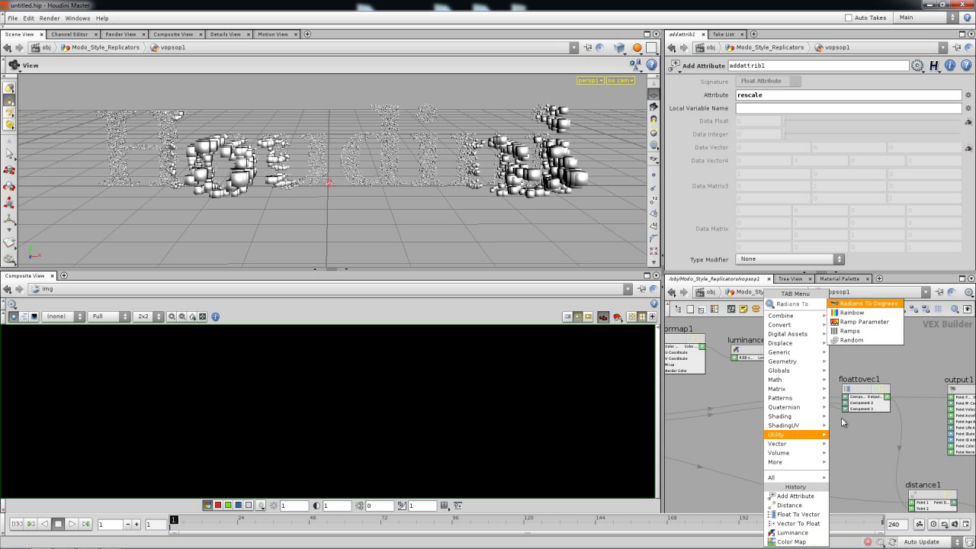
{"action": "left_click", "coordinate": [869, 322]}
{"action": "left_click", "coordinate": [827, 461]}
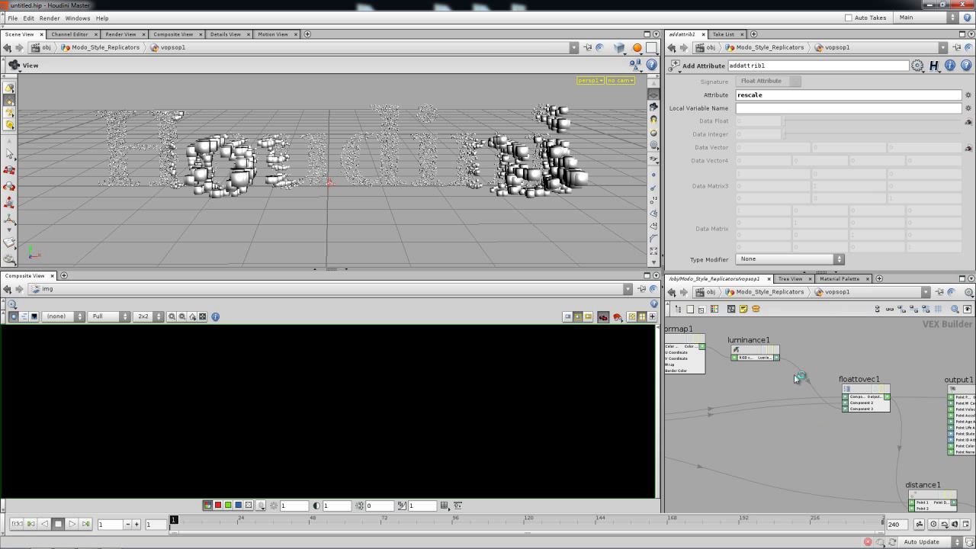
{"action": "scroll", "coordinate": [812, 339], "scroll_direction": "up", "scroll_amount": 2}
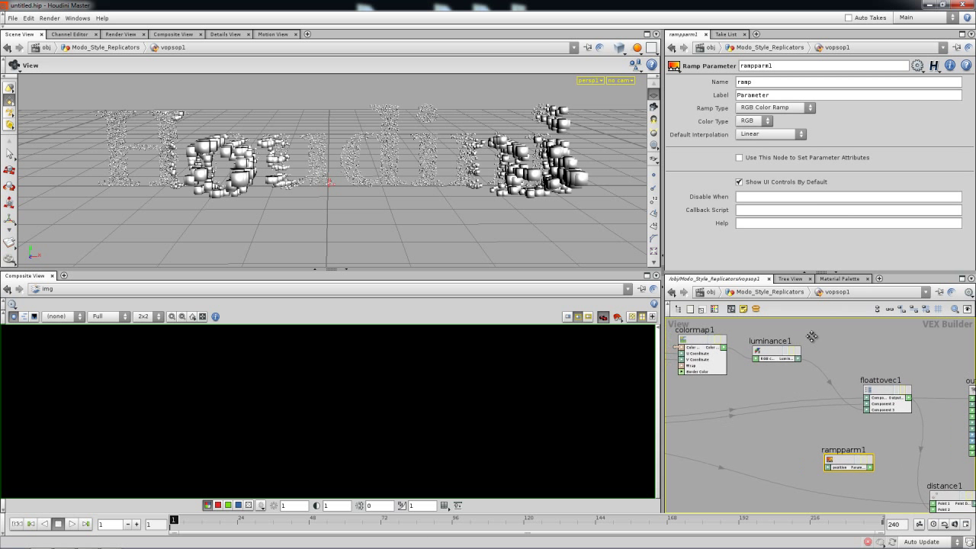
Step: Connect luminance1's output to rampparm1's position input, and rampparm1's output to the Point Color Attribute of output1
{"action": "left_click", "coordinate": [793, 355]}
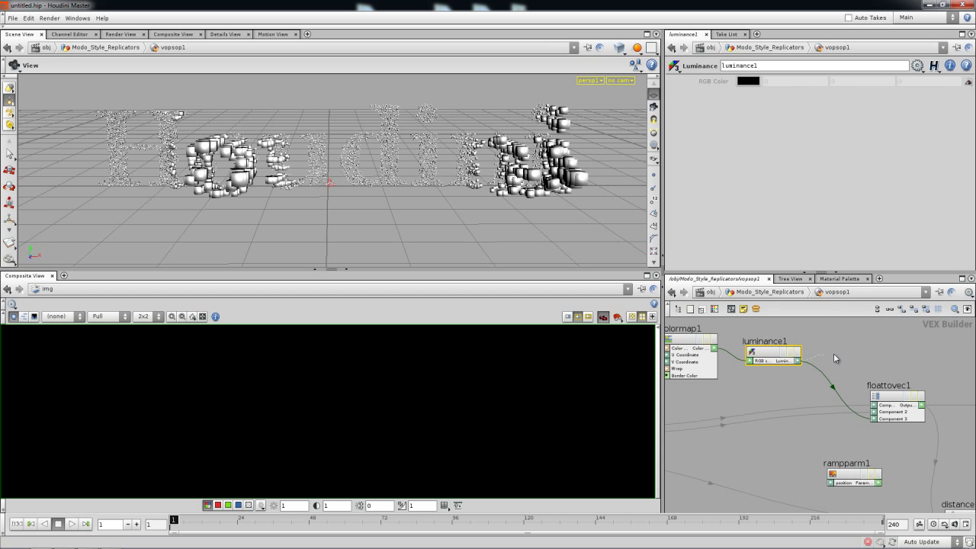
{"action": "left_click", "coordinate": [831, 482]}
{"action": "left_click_drag", "start_coordinate": [846, 477], "coordinate": [865, 475]}
{"action": "middle_click_drag", "start_coordinate": [798, 442], "coordinate": [666, 397]}
{"action": "scroll", "coordinate": [765, 431], "scroll_direction": "up", "scroll_amount": 2}
{"action": "left_click", "coordinate": [763, 431]}
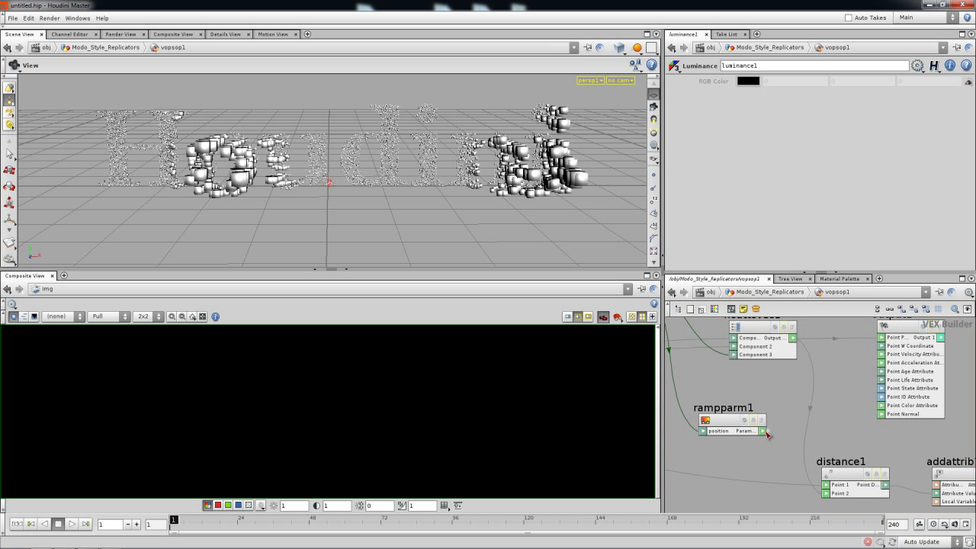
{"action": "left_click", "coordinate": [883, 407]}
{"action": "left_click", "coordinate": [741, 420]}
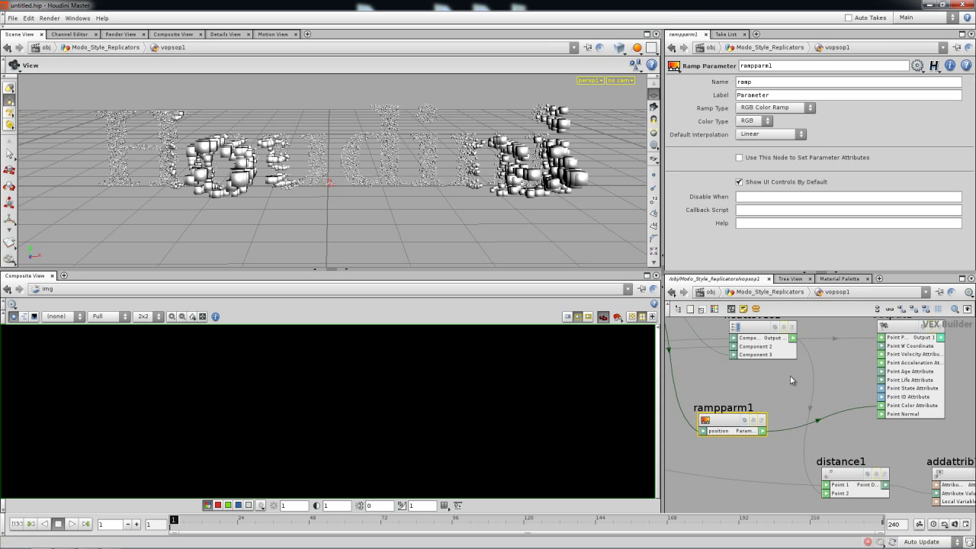
Step: Return to the Modo_Style_Replicators network and set the first point of vopsop1's color ramp to white
{"action": "left_click", "coordinate": [774, 292]}
{"action": "left_click_drag", "start_coordinate": [460, 167], "coordinate": [434, 164]}
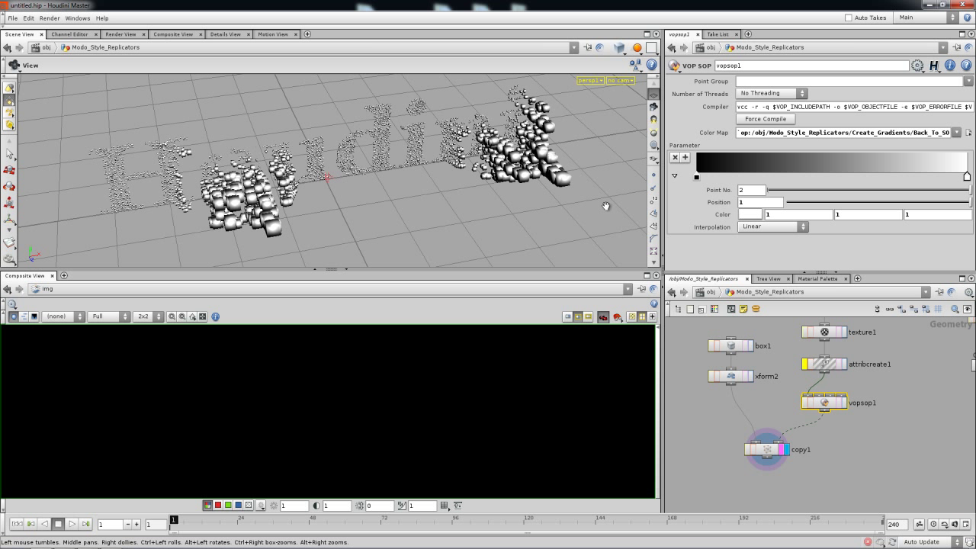
{"action": "left_click", "coordinate": [696, 177]}
{"action": "left_click", "coordinate": [750, 215]}
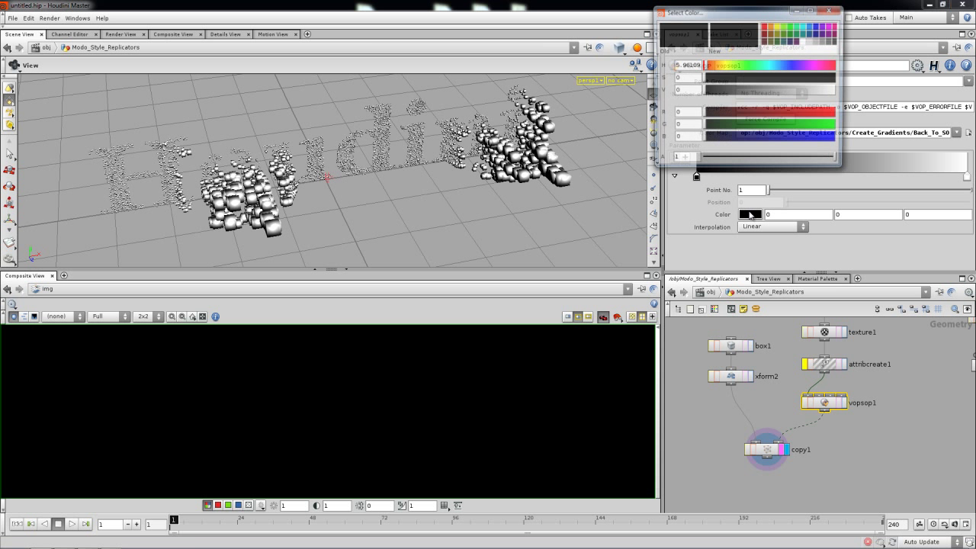
{"action": "left_click_drag", "start_coordinate": [799, 100], "coordinate": [829, 99]}
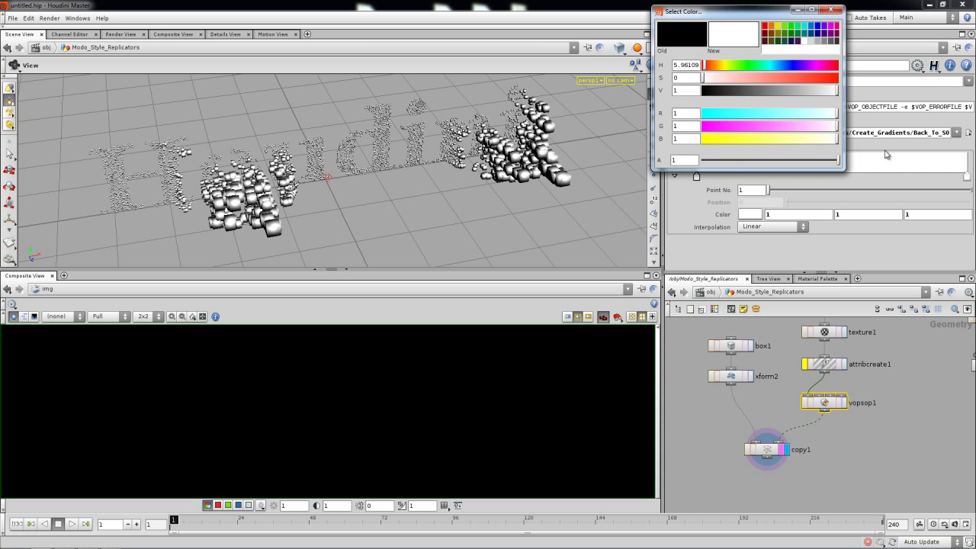
Step: Set the ramp's end point at position 1 to a fully saturated orange with hue 23
{"action": "left_click", "coordinate": [968, 177]}
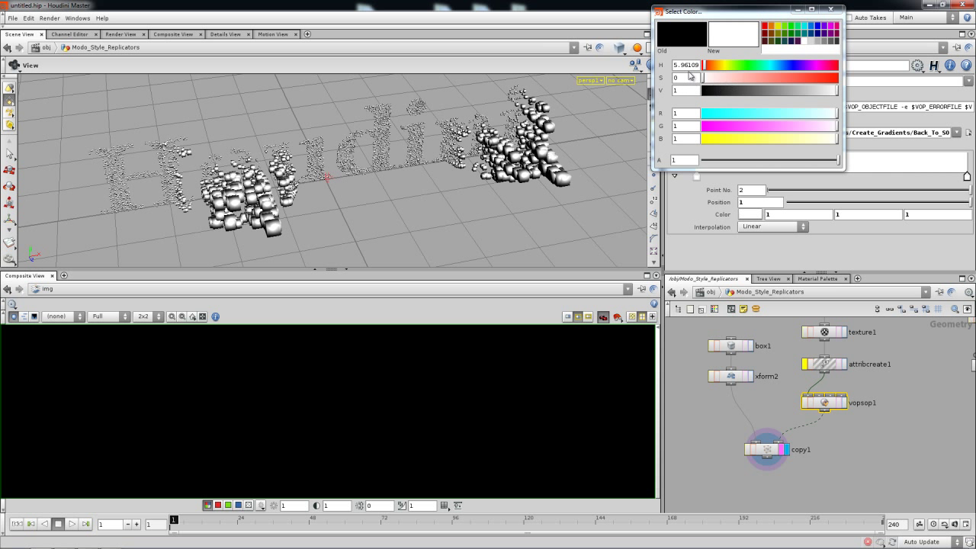
{"action": "left_click", "coordinate": [686, 64]}
{"action": "type", "text": "23"}
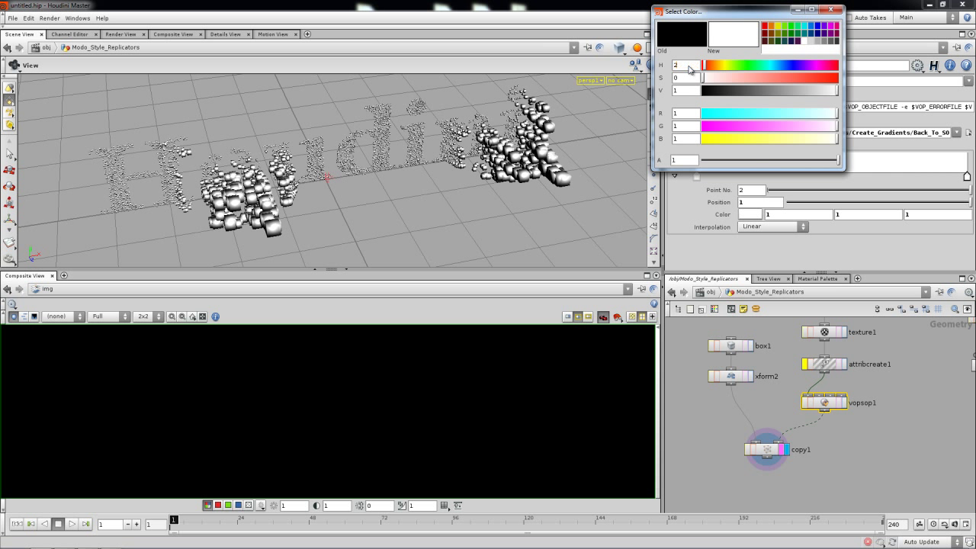
{"action": "key", "text": "Return"}
{"action": "left_click", "coordinate": [675, 91]}
{"action": "left_click", "coordinate": [689, 79]}
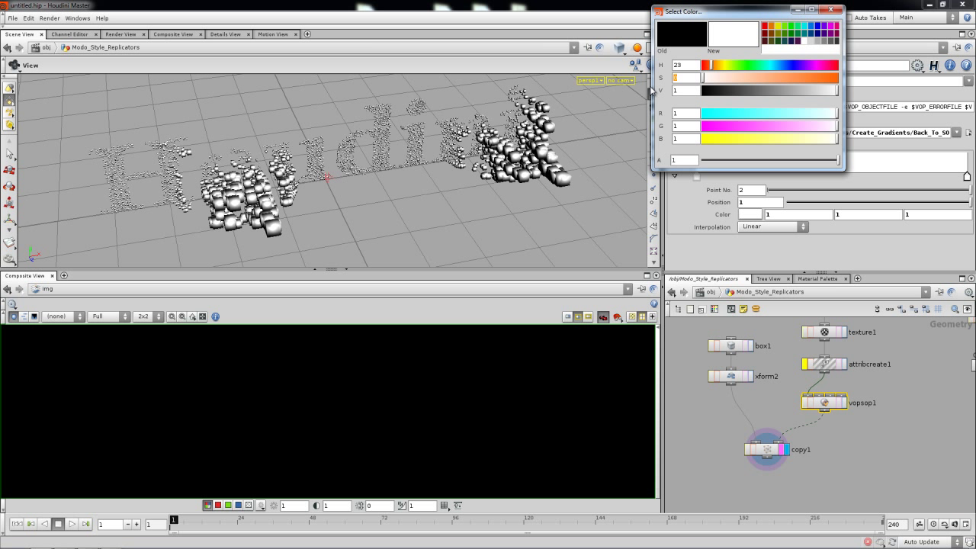
{"action": "key", "text": "Return"}
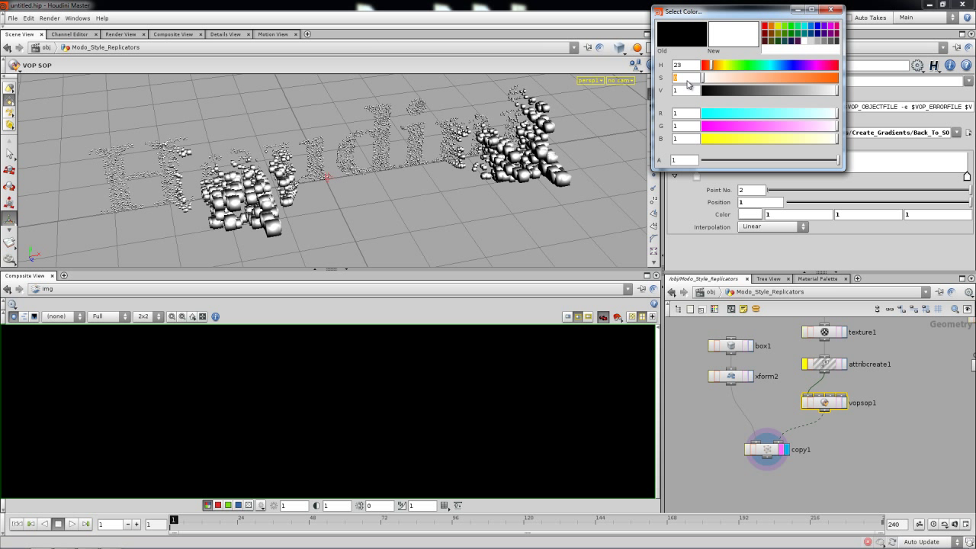
{"action": "left_click", "coordinate": [833, 9]}
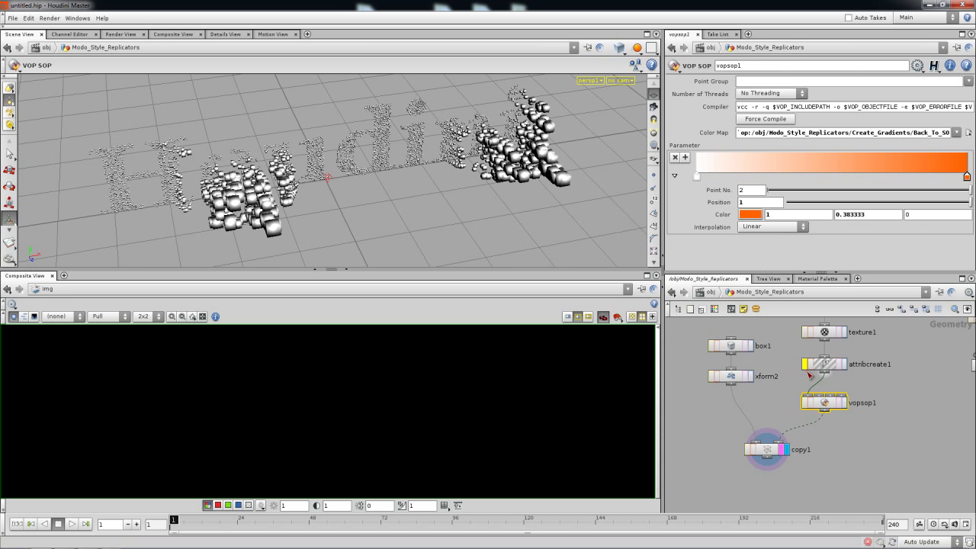
Step: Display vopsop1 and place an Add node below it, connected to its output
{"action": "left_click", "coordinate": [768, 452]}
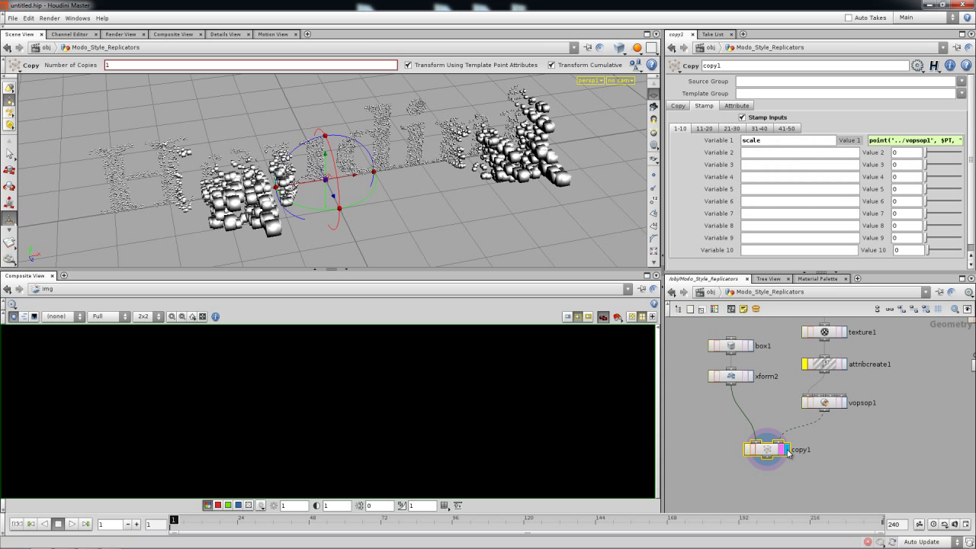
{"action": "left_click", "coordinate": [842, 403]}
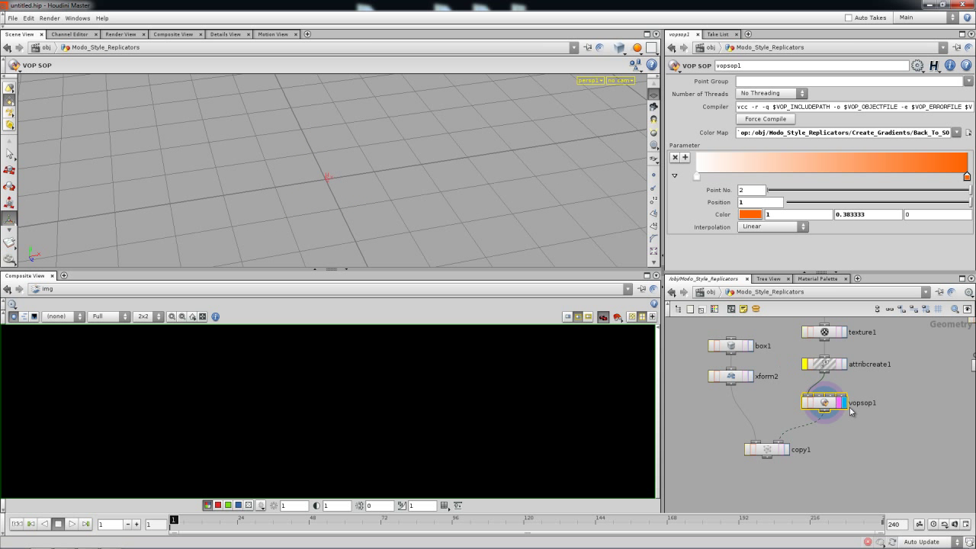
{"action": "middle_click_drag", "start_coordinate": [836, 418], "coordinate": [812, 409]}
{"action": "key", "text": "Tab"}
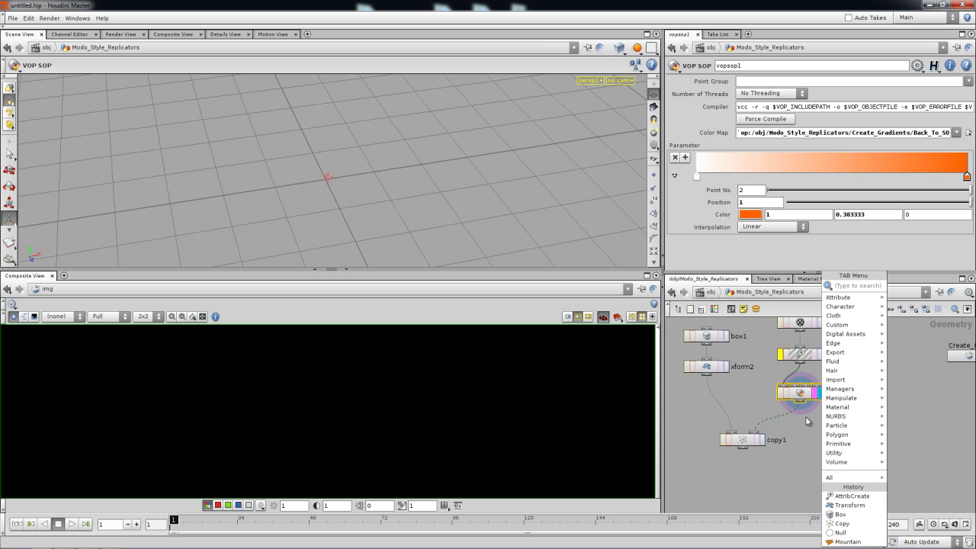
{"action": "mouse_move", "coordinate": [855, 297]}
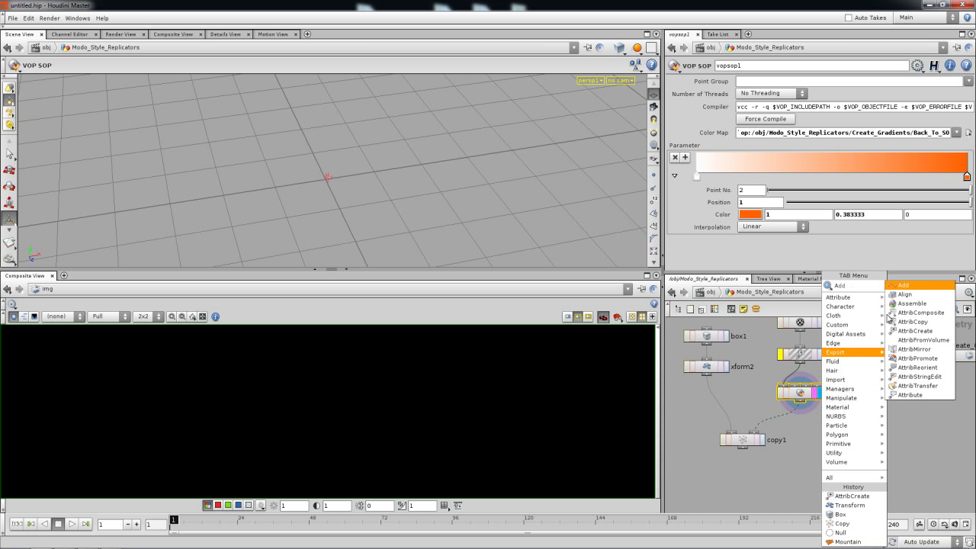
{"action": "left_click", "coordinate": [912, 290]}
{"action": "left_click", "coordinate": [836, 432]}
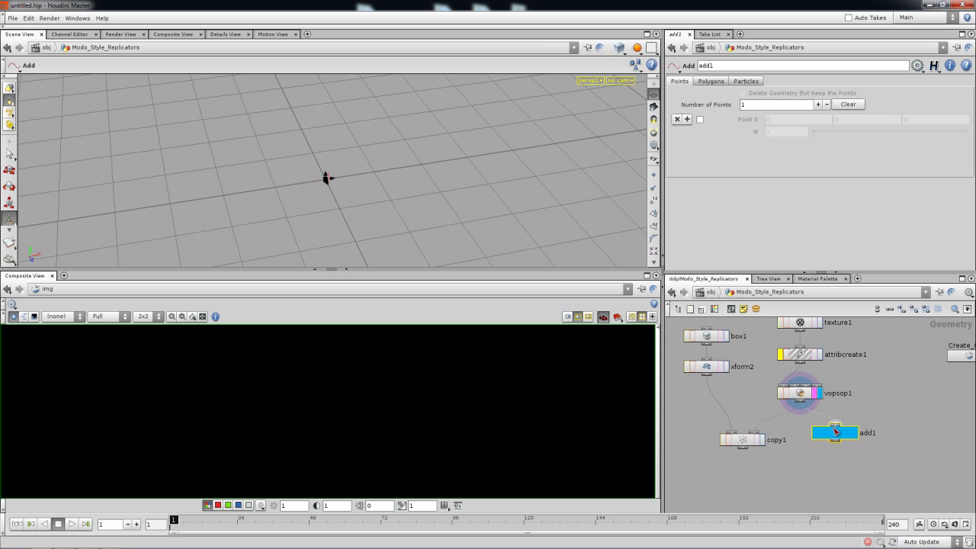
Step: Enable Add Particle System on add1 and view the colored points from another angle
{"action": "left_click", "coordinate": [746, 81]}
{"action": "left_click", "coordinate": [743, 92]}
{"action": "key", "text": "Escape"}
{"action": "left_click_drag", "start_coordinate": [589, 157], "coordinate": [458, 174]}
{"action": "key", "text": "Return"}
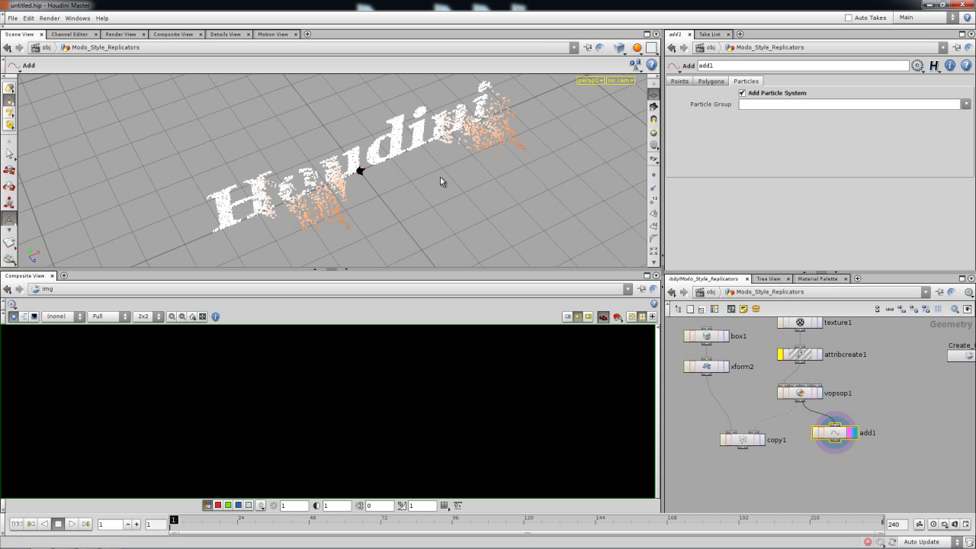
Step: Display copy1 and enable Use Template Point Attributes so the copies take the point colors
{"action": "left_click", "coordinate": [760, 442]}
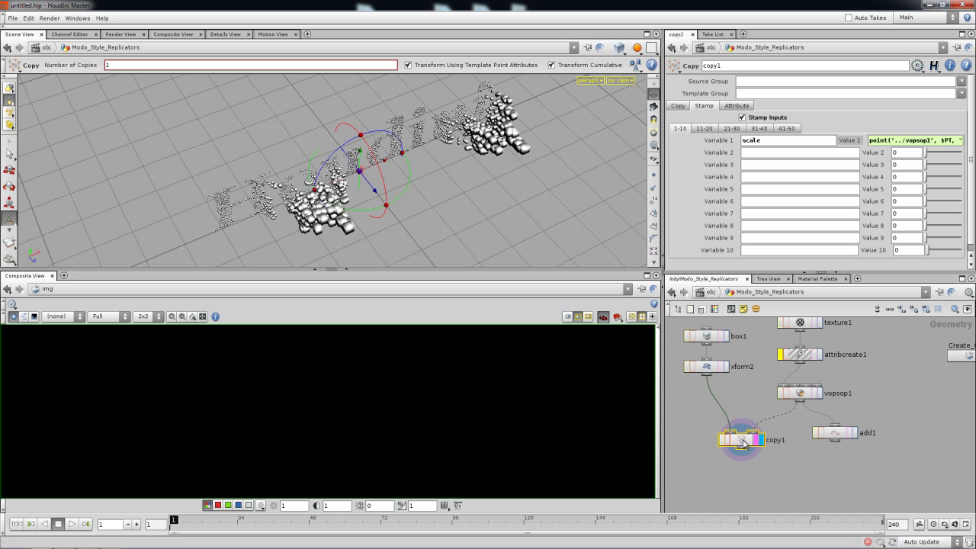
{"action": "left_click", "coordinate": [737, 106]}
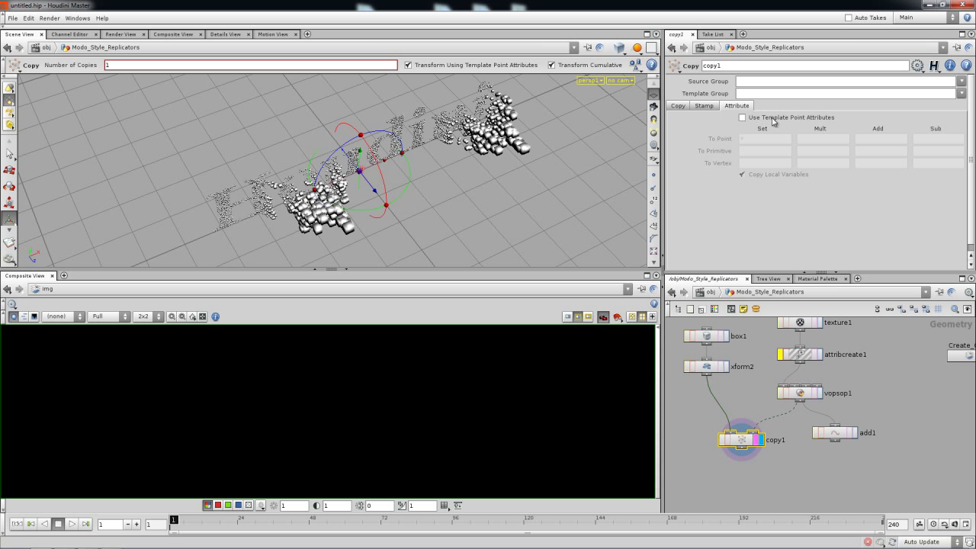
{"action": "left_click", "coordinate": [743, 117]}
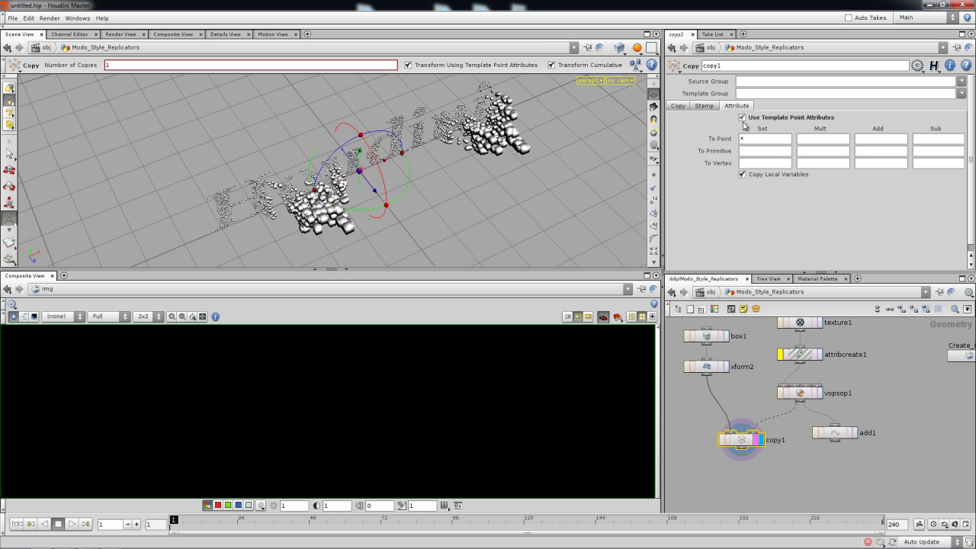
{"action": "key", "text": "Escape"}
{"action": "key", "text": "Return"}
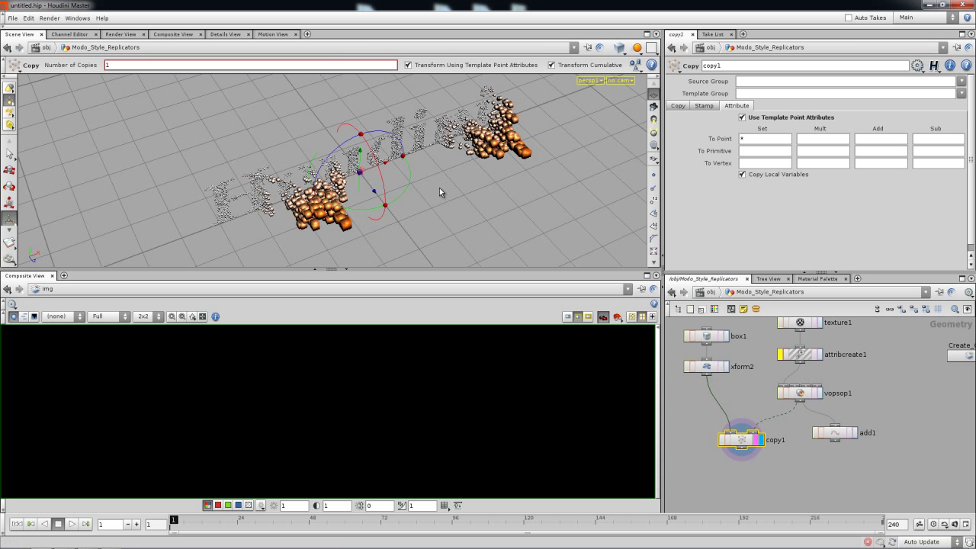
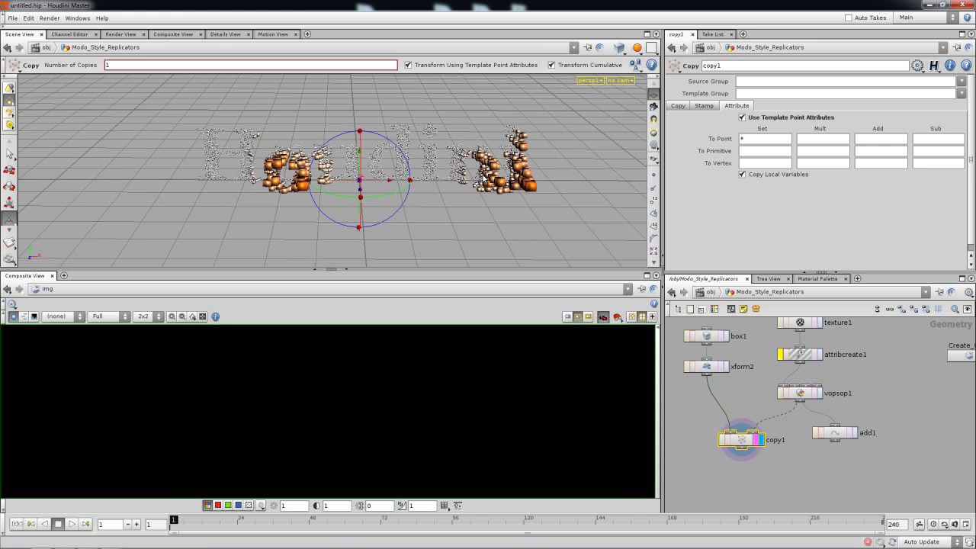
Step: Render the viewport's view of the colored boxes to MPlay, enlarge the preview to inspect it, and close it
{"action": "left_click_drag", "start_coordinate": [461, 181], "coordinate": [458, 208]}
{"action": "key", "text": "Return"}
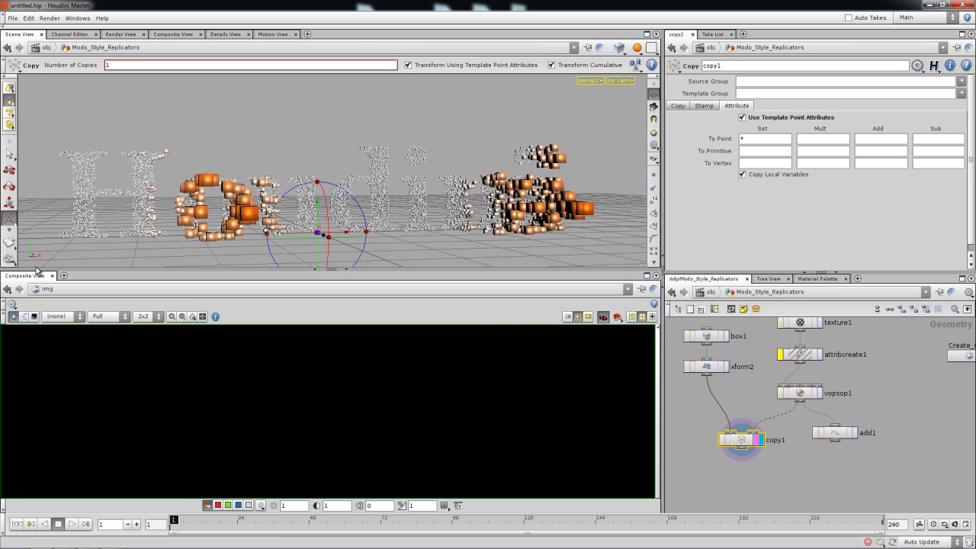
{"action": "left_click", "coordinate": [10, 260]}
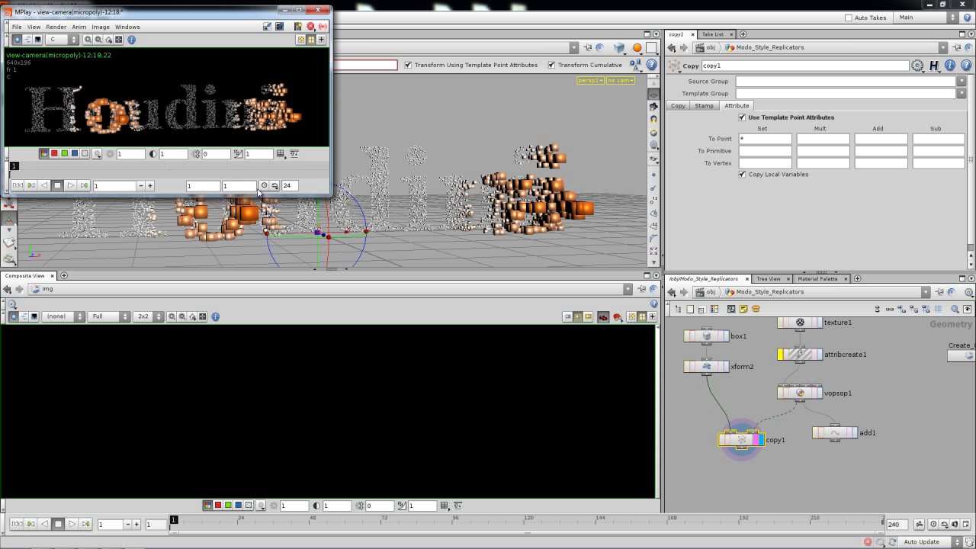
{"action": "left_click_drag", "start_coordinate": [209, 12], "coordinate": [435, 126]}
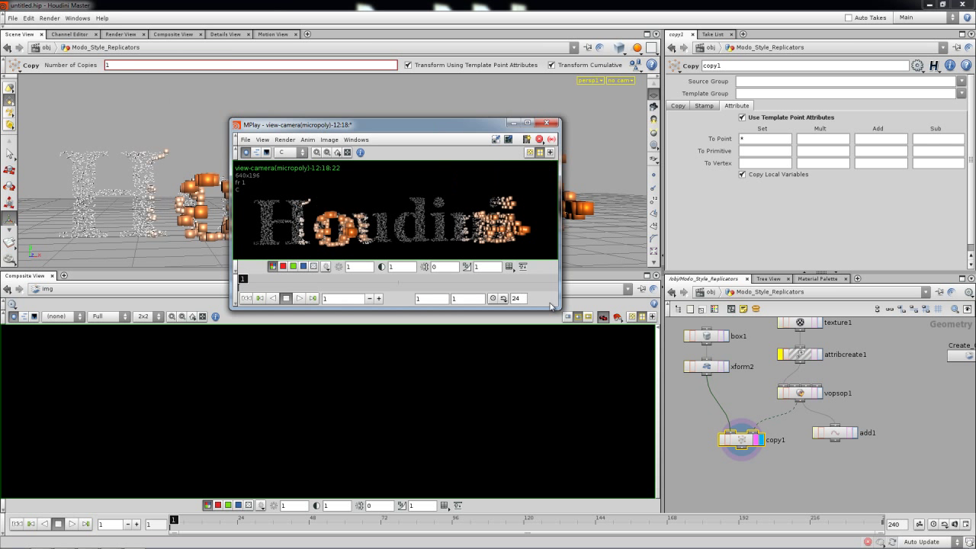
{"action": "left_click_drag", "start_coordinate": [560, 306], "coordinate": [752, 441]}
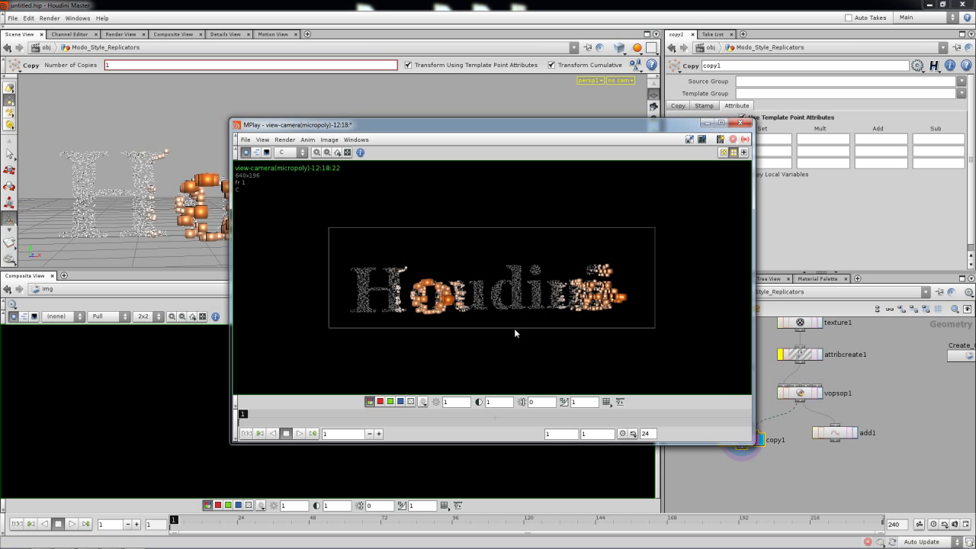
{"action": "left_click", "coordinate": [740, 122]}
Step: Place an AttribTransfer node beside vopsop1 in the Modo_Style_Replicators network
{"action": "mouse_move", "coordinate": [852, 403]}
{"action": "middle_mouse_down"}
{"action": "mouse_move", "coordinate": [853, 445]}
{"action": "mouse_move", "coordinate": [842, 406]}
{"action": "middle_mouse_up"}
{"action": "left_click_drag", "start_coordinate": [820, 434], "coordinate": [822, 460]}
{"action": "middle_click_drag", "start_coordinate": [850, 405], "coordinate": [821, 402]}
{"action": "key", "text": "Tab"}
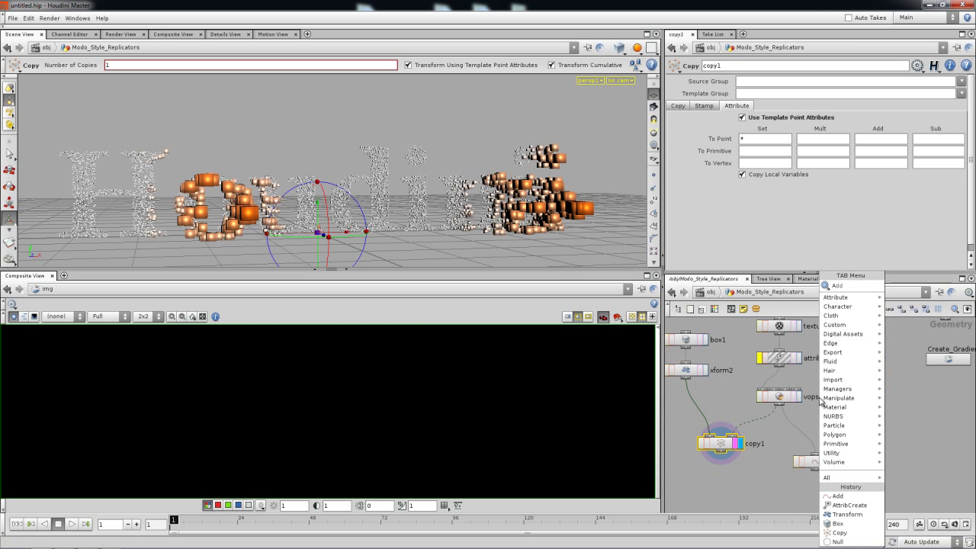
{"action": "mouse_move", "coordinate": [846, 297]}
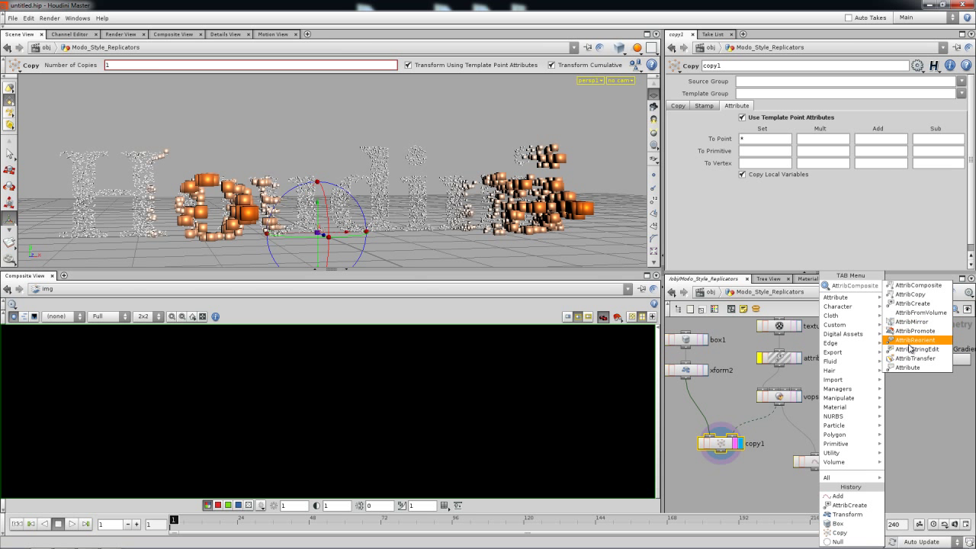
{"action": "left_click", "coordinate": [921, 363]}
{"action": "left_click", "coordinate": [856, 428]}
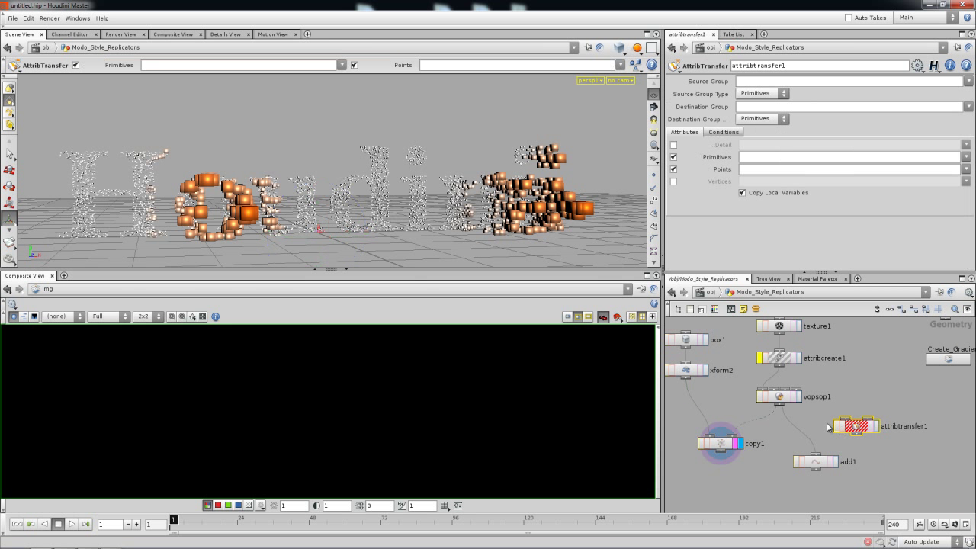
Step: Connect vopsop1's output to the second input of attribtransfer1, the geometry to transfer attributes from
{"action": "middle_click_drag", "start_coordinate": [821, 451], "coordinate": [816, 415]}
{"action": "left_click_drag", "start_coordinate": [812, 427], "coordinate": [811, 434]}
{"action": "left_click", "coordinate": [776, 368]}
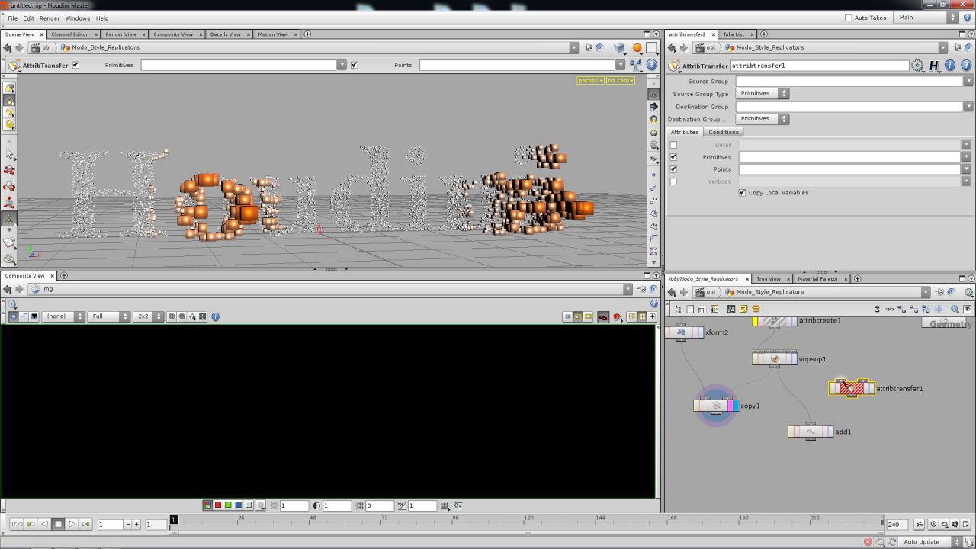
{"action": "scroll", "coordinate": [849, 363], "scroll_direction": "up", "scroll_amount": 2}
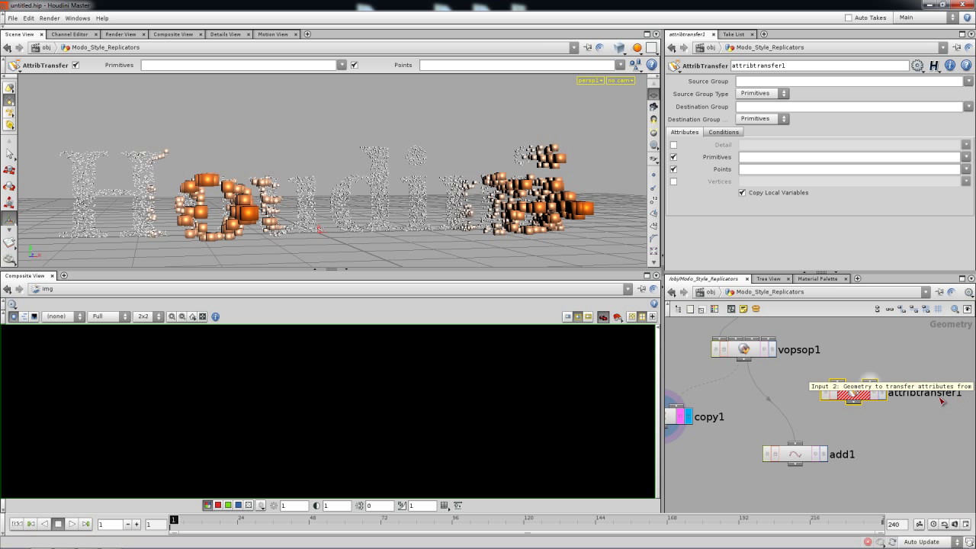
{"action": "left_click_drag", "start_coordinate": [856, 394], "coordinate": [877, 403]}
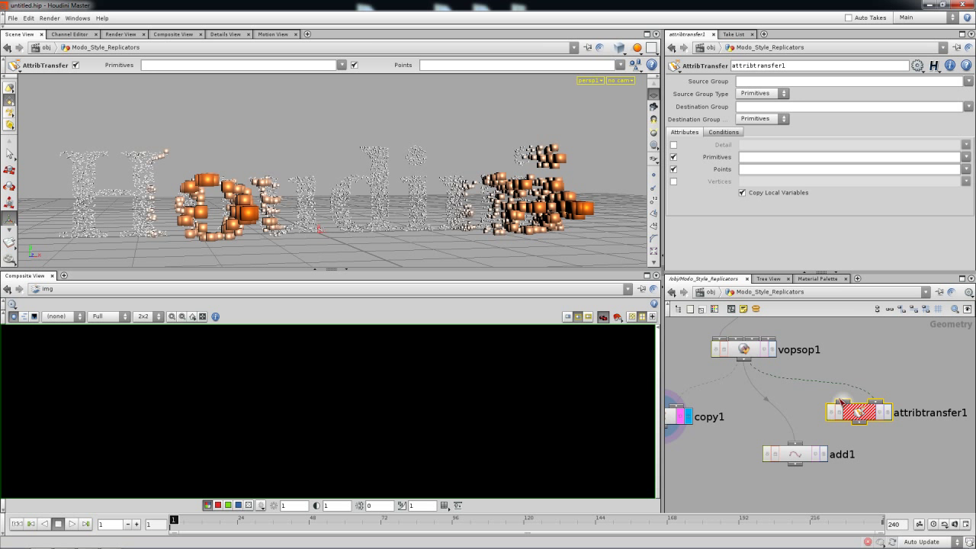
Step: Connect font1's output to the first input of attribtransfer1 and move font1 clear of the foreach1 chain
{"action": "middle_click_drag", "start_coordinate": [868, 370], "coordinate": [876, 468]}
{"action": "middle_click_drag", "start_coordinate": [849, 348], "coordinate": [820, 484]}
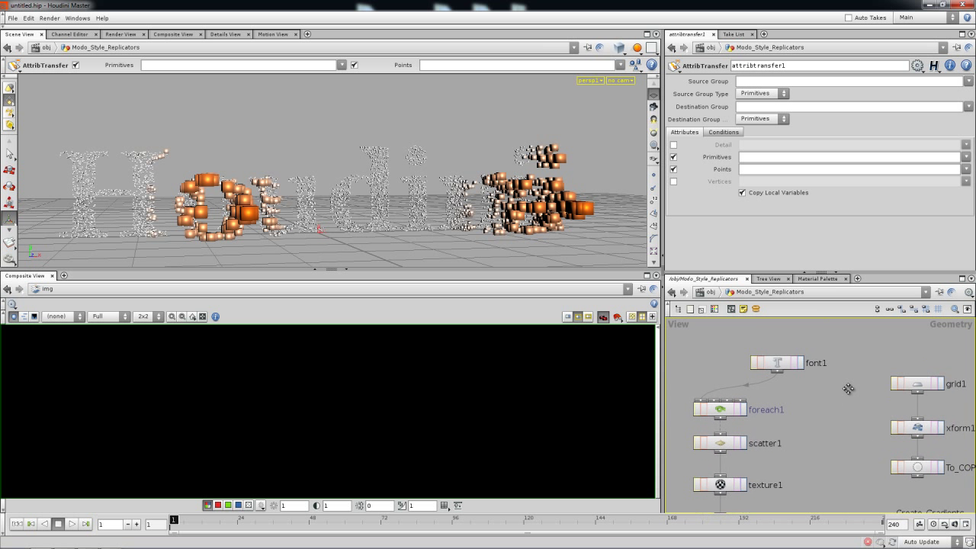
{"action": "middle_click_drag", "start_coordinate": [849, 389], "coordinate": [860, 377]}
{"action": "left_click", "coordinate": [793, 359]}
{"action": "left_click_drag", "start_coordinate": [794, 351], "coordinate": [820, 350]}
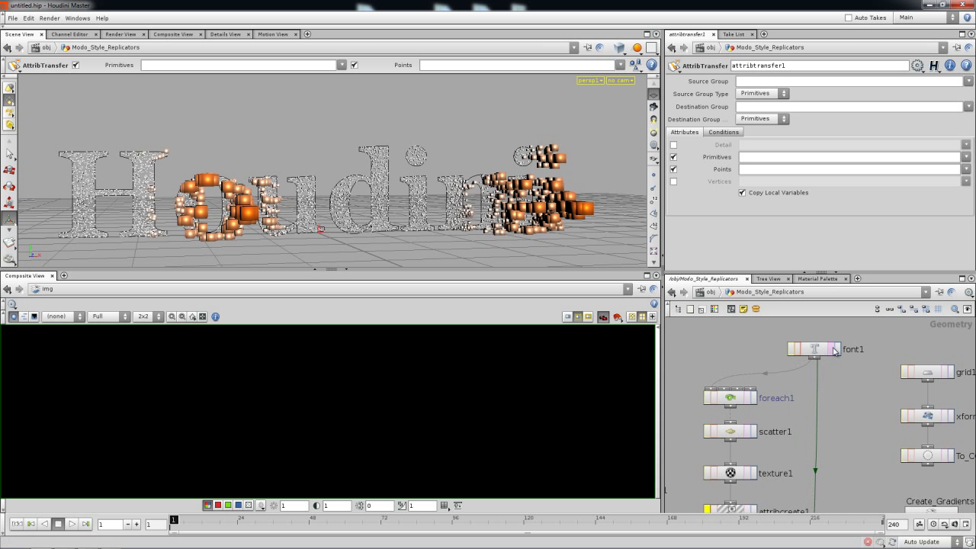
Step: Display attribtransfer1 and view the text geometry from another angle
{"action": "left_click", "coordinate": [836, 349]}
{"action": "middle_click_drag", "start_coordinate": [811, 432], "coordinate": [829, 264]}
{"action": "left_click", "coordinate": [862, 445]}
{"action": "left_click", "coordinate": [862, 444]}
{"action": "key", "text": "Escape"}
{"action": "left_click_drag", "start_coordinate": [445, 222], "coordinate": [457, 244], "text": "alt"}
{"action": "middle_click_drag", "start_coordinate": [811, 466], "coordinate": [811, 427]}
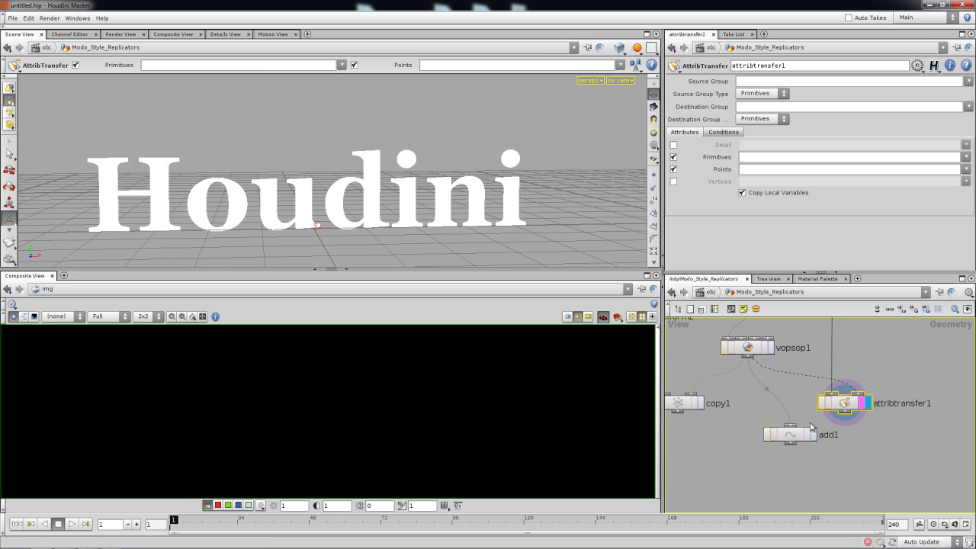
Step: Place a Merge node below copy1 and attribtransfer1
{"action": "middle_click_drag", "start_coordinate": [781, 473], "coordinate": [775, 418]}
{"action": "key", "text": "Tab"}
{"action": "type", "text": "Merge"}
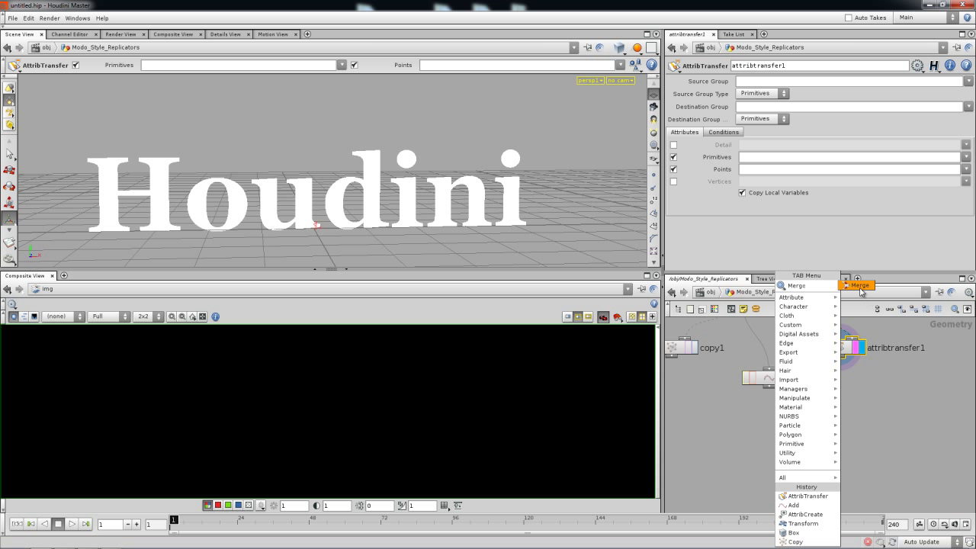
{"action": "left_click", "coordinate": [861, 288]}
{"action": "left_click", "coordinate": [781, 450]}
Step: Connect copy1 and attribtransfer1 to merge1, then display and select merge1 to view the boxes together with the text
{"action": "middle_click_drag", "start_coordinate": [693, 390], "coordinate": [736, 390]}
{"action": "left_click_drag", "start_coordinate": [727, 353], "coordinate": [839, 444]}
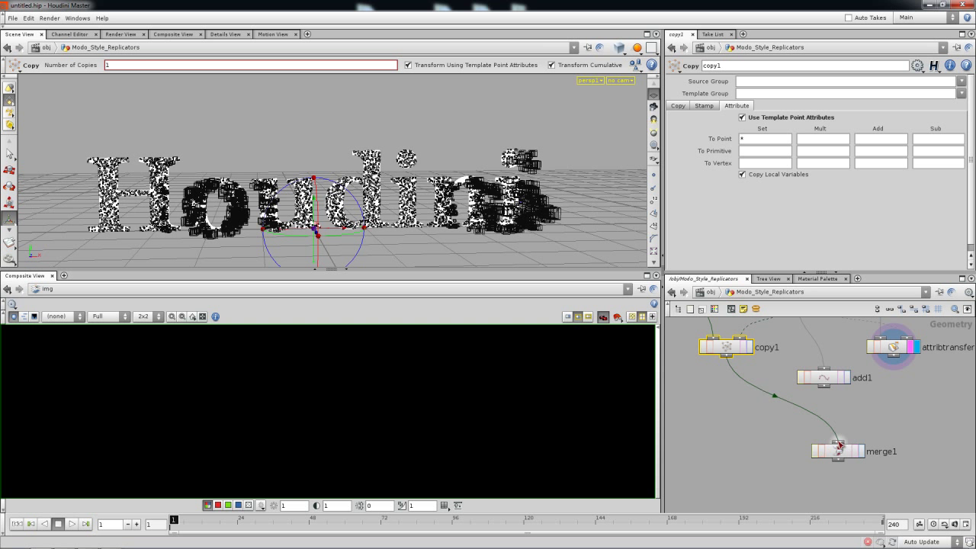
{"action": "left_click_drag", "start_coordinate": [894, 356], "coordinate": [842, 442]}
{"action": "left_click", "coordinate": [859, 452]}
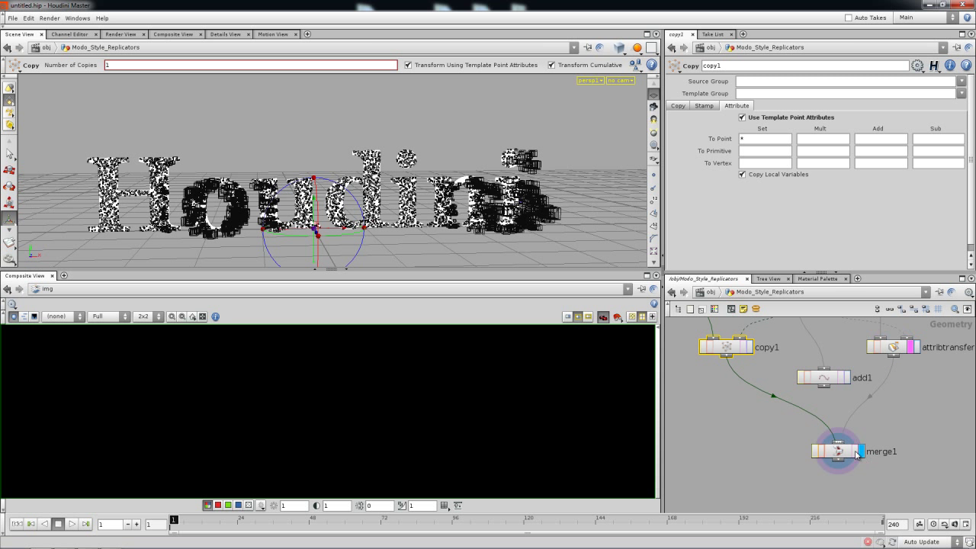
{"action": "left_click", "coordinate": [849, 452]}
{"action": "mouse_move", "coordinate": [396, 198]}
{"action": "left_mouse_down"}
{"action": "mouse_move", "coordinate": [412, 202]}
{"action": "mouse_move", "coordinate": [385, 205]}
{"action": "left_mouse_up"}
Step: Open the Create_Gradients network and shift the xform1 noise band to a translate of about 0.473, 0.005
{"action": "middle_click_drag", "start_coordinate": [809, 378], "coordinate": [790, 379]}
{"action": "scroll", "coordinate": [855, 386], "scroll_direction": "down", "scroll_amount": 5}
{"action": "middle_click_drag", "start_coordinate": [963, 362], "coordinate": [869, 394]}
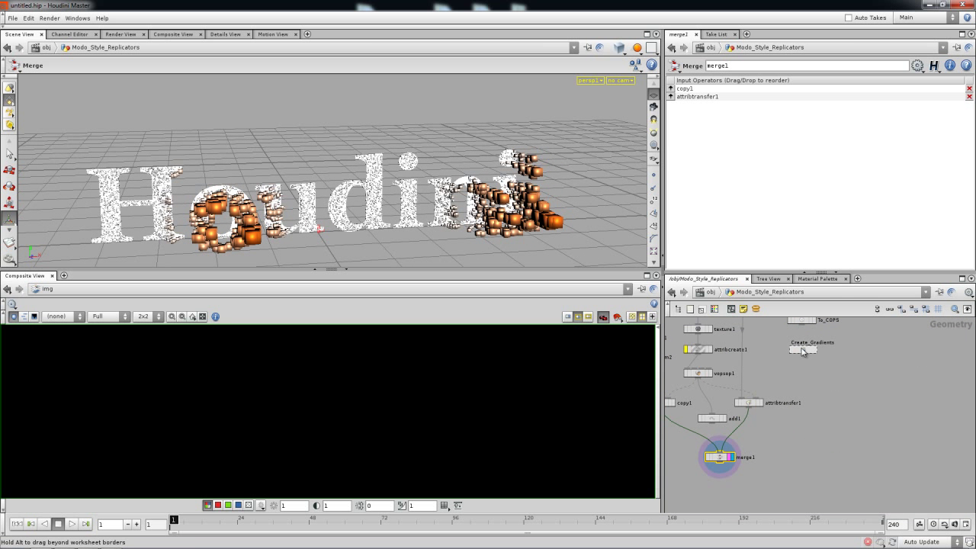
{"action": "double_click", "coordinate": [810, 348]}
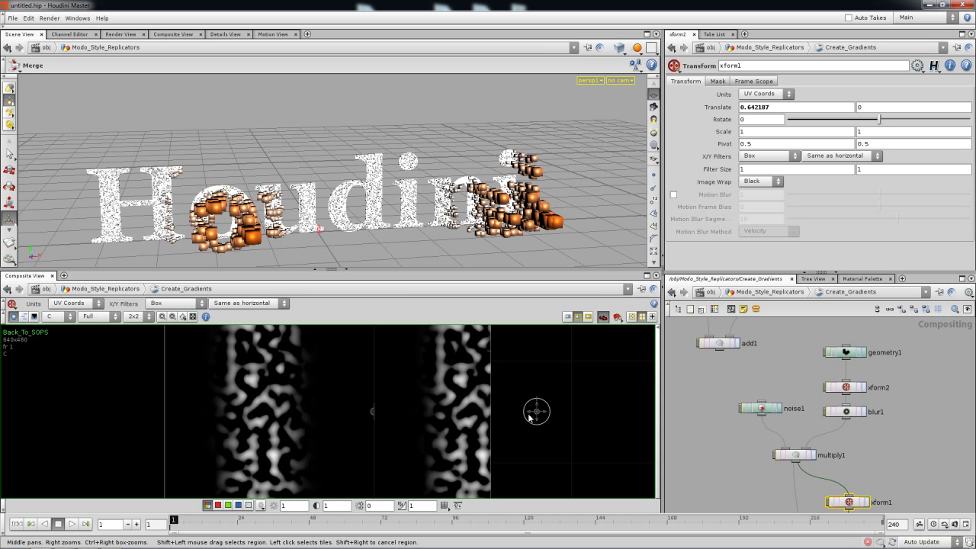
{"action": "left_click_drag", "start_coordinate": [496, 417], "coordinate": [470, 410]}
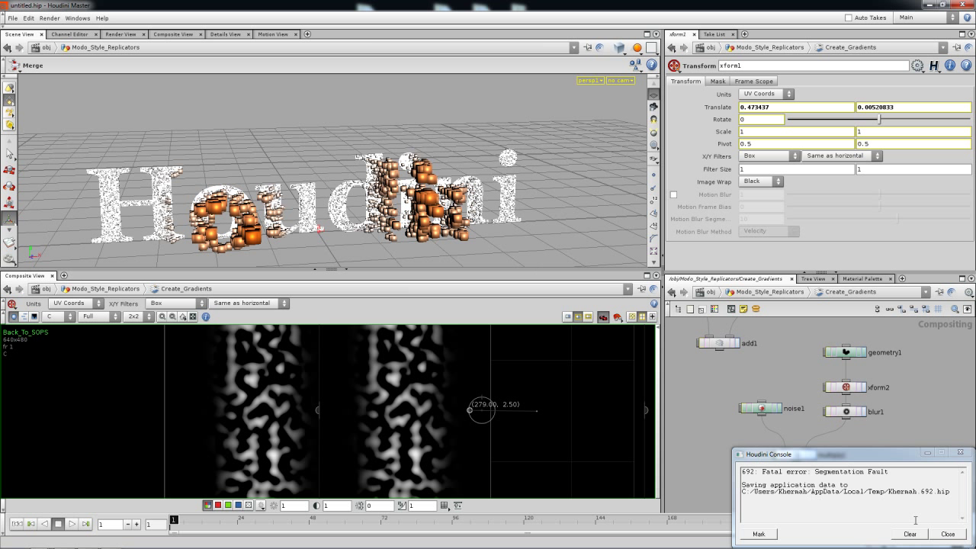
Step: Highlight the recovery file's name in the Houdini Console and close the console
{"action": "left_click_drag", "start_coordinate": [891, 492], "coordinate": [930, 498]}
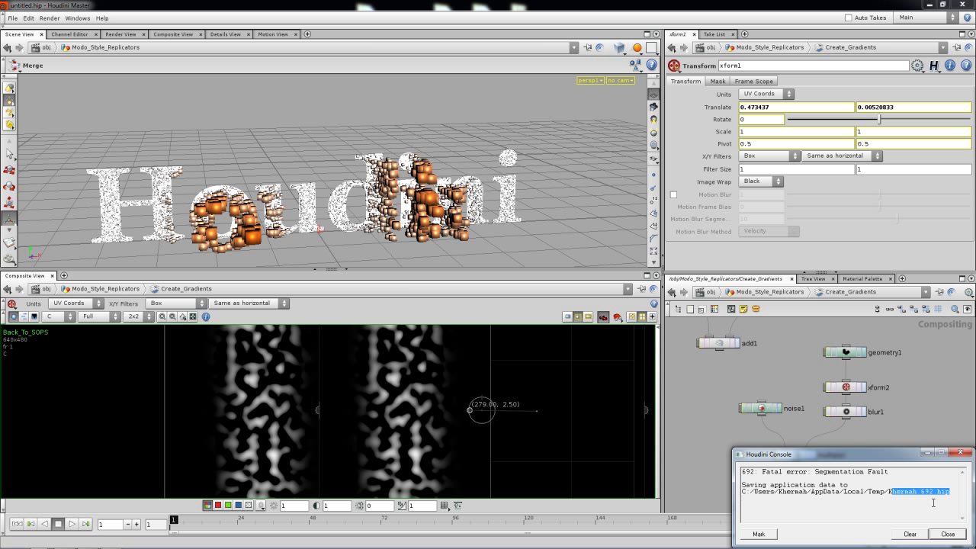
{"action": "left_click", "coordinate": [949, 535]}
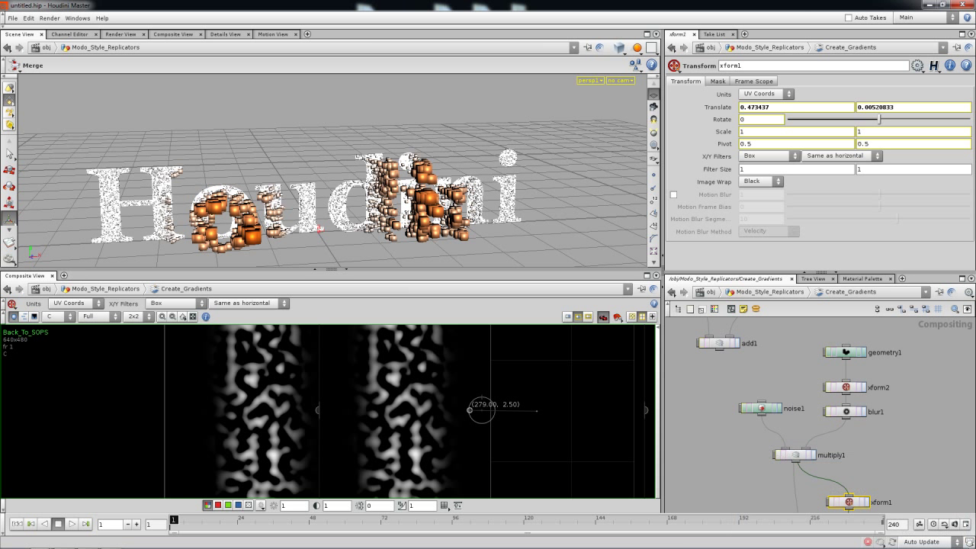